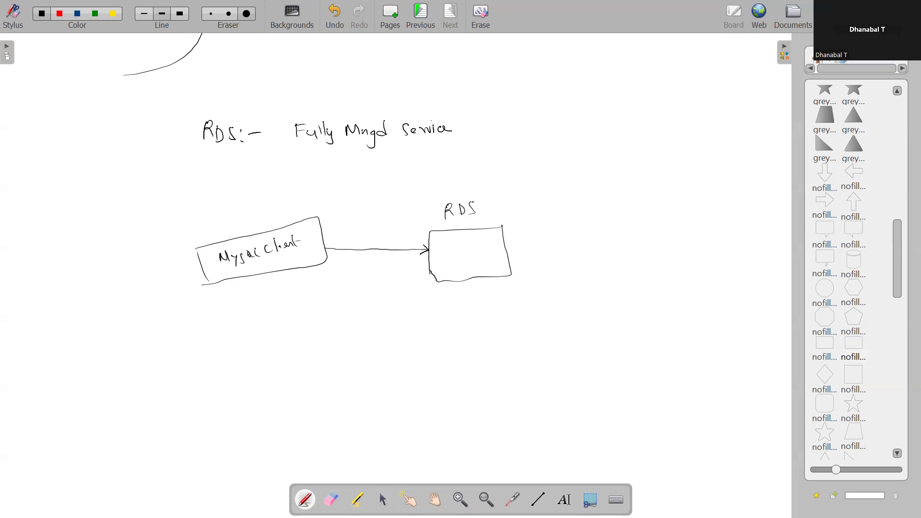
Switch to the AWS console in the browser and close the extra RDS Databases page.
{"action": "key", "text": "alt+Tab"}
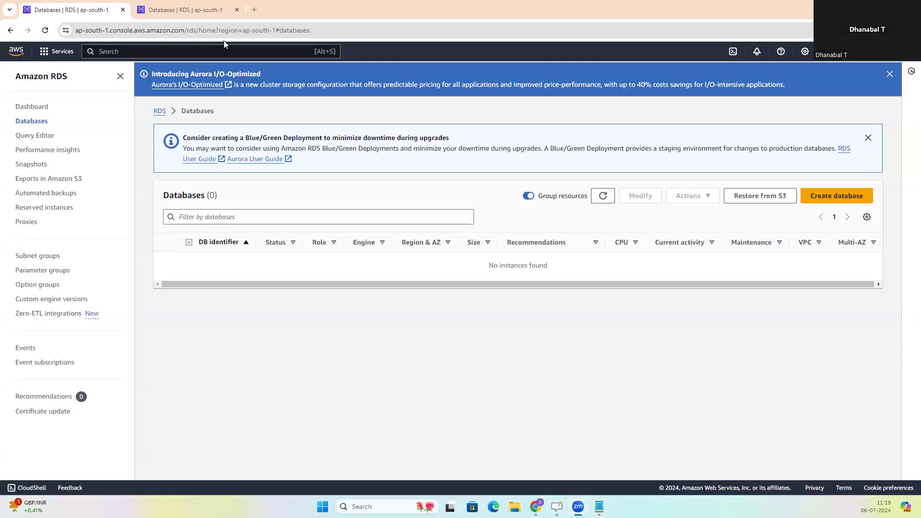
{"action": "left_click", "coordinate": [7, 54]}
{"action": "left_click", "coordinate": [237, 10]}
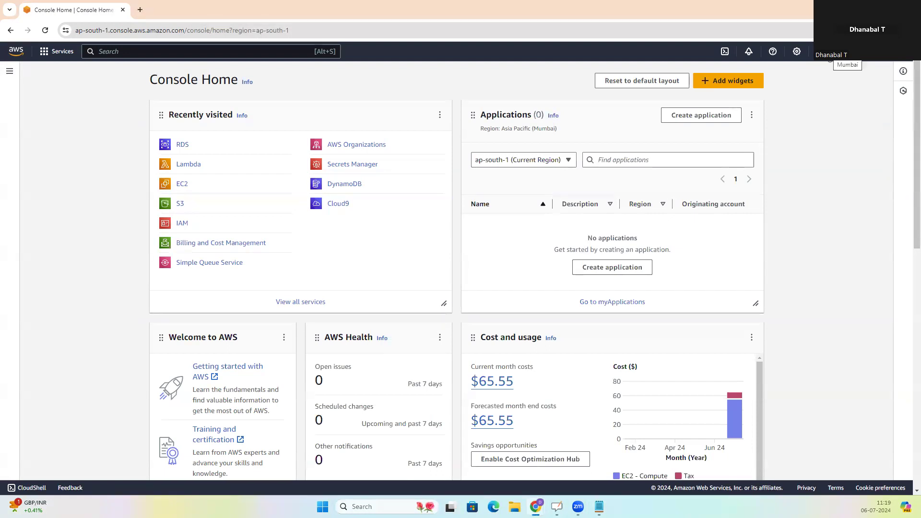
Search the AWS services for rds and open the RDS service.
{"action": "left_click", "coordinate": [131, 50]}
{"action": "type", "text": "rds"}
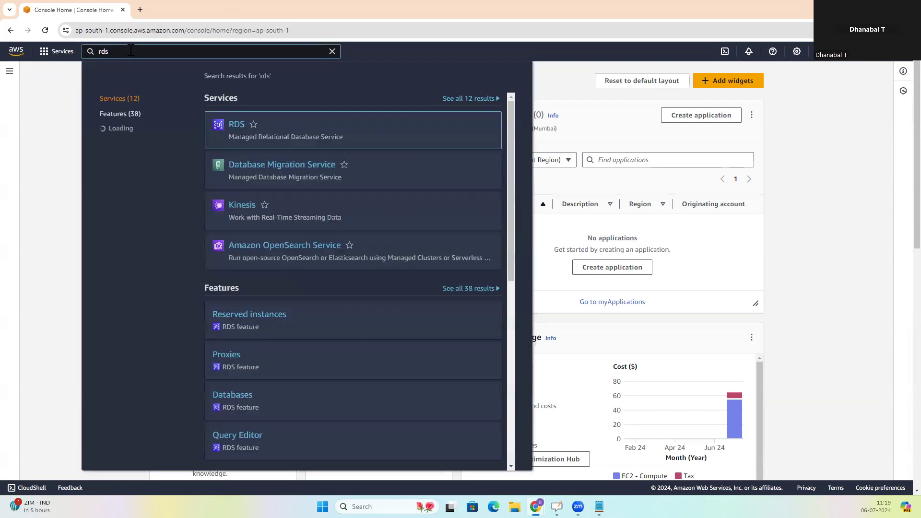
{"action": "left_click", "coordinate": [237, 127]}
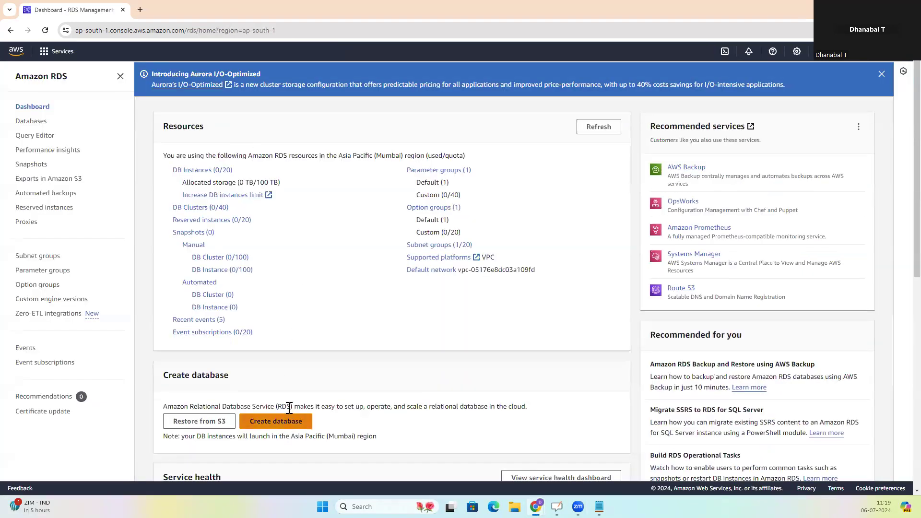
Go to the RDS Databases list and start creating a new database.
{"action": "scroll", "coordinate": [311, 239], "scroll_direction": "down", "scroll_amount": 5}
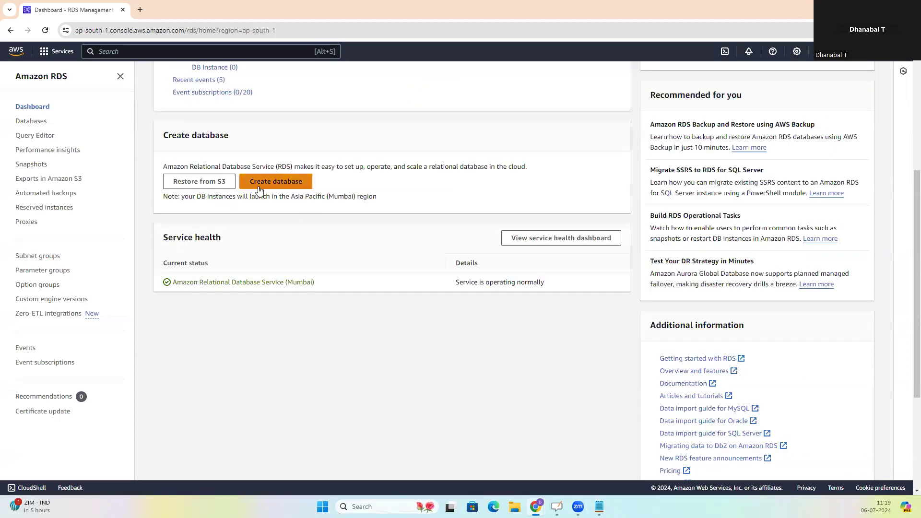
{"action": "scroll", "coordinate": [333, 190], "scroll_direction": "up", "scroll_amount": 5}
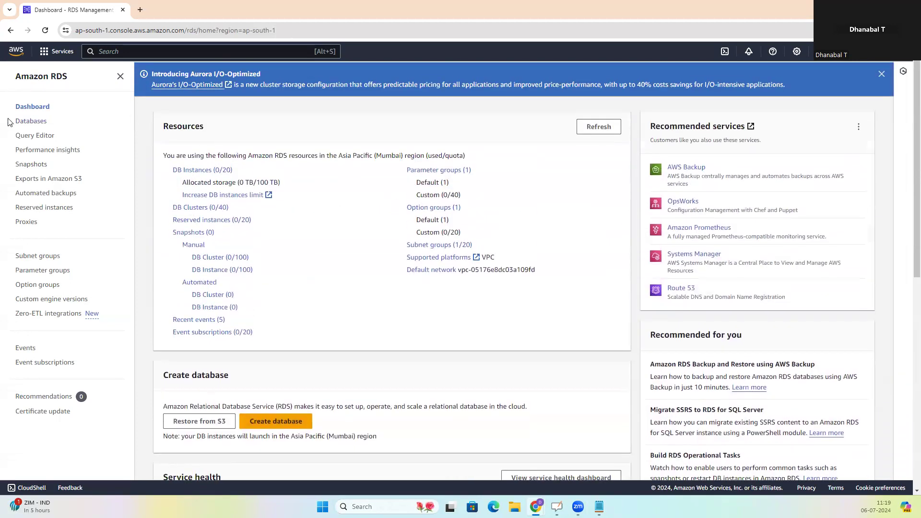
{"action": "left_click", "coordinate": [31, 123]}
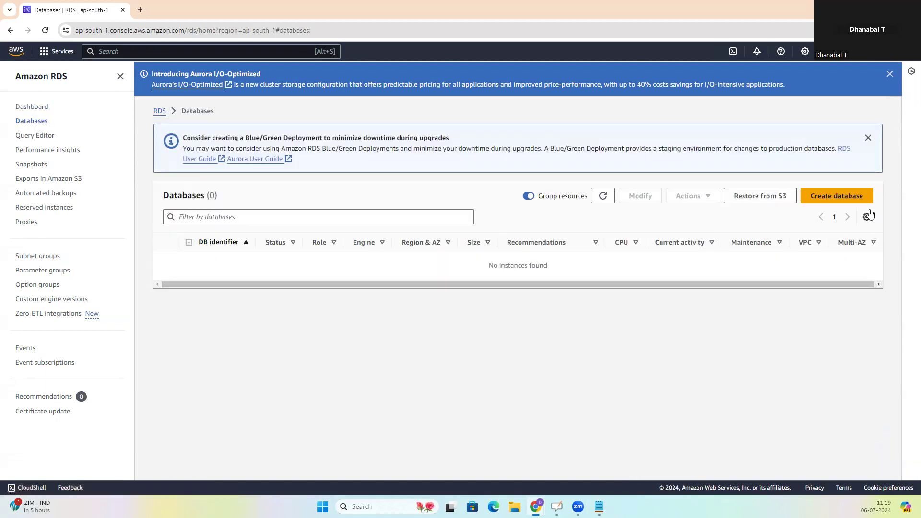
{"action": "left_click", "coordinate": [835, 197]}
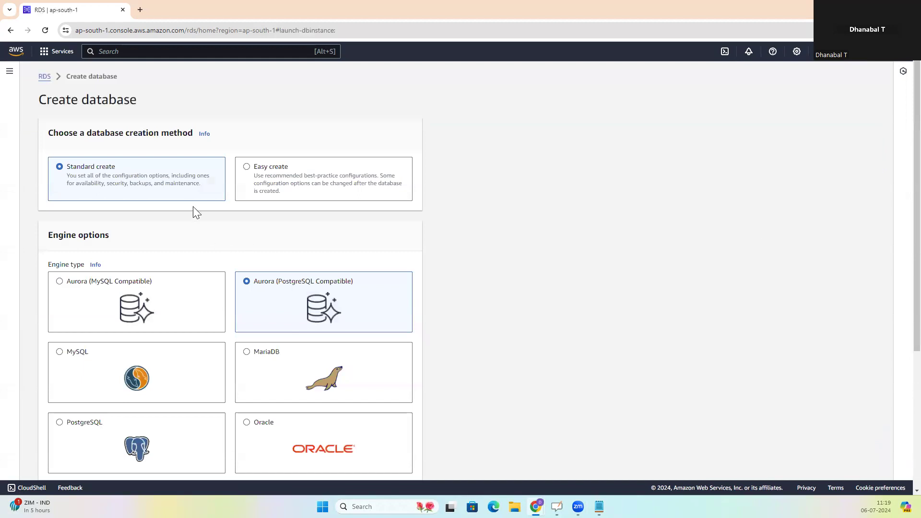
{"action": "left_click", "coordinate": [249, 169]}
{"action": "scroll", "coordinate": [413, 265], "scroll_direction": "down", "scroll_amount": 7}
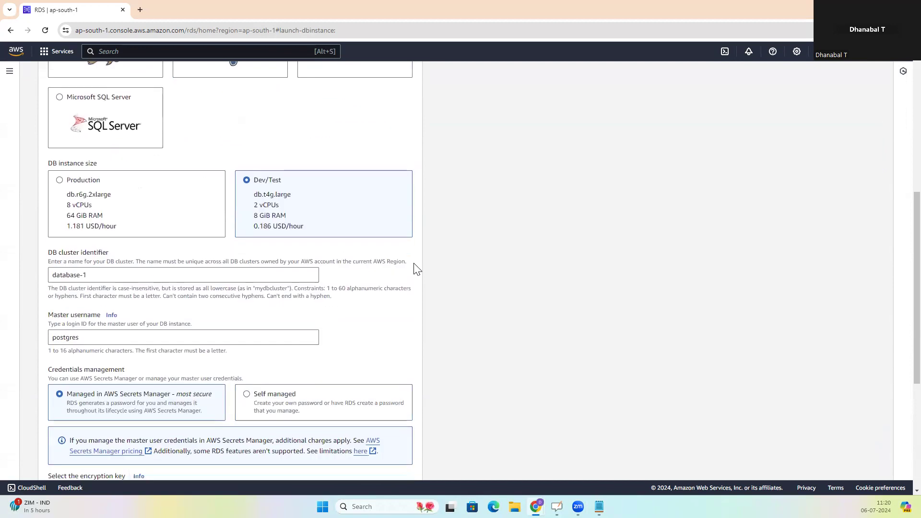
{"action": "scroll", "coordinate": [415, 271], "scroll_direction": "up", "scroll_amount": 7}
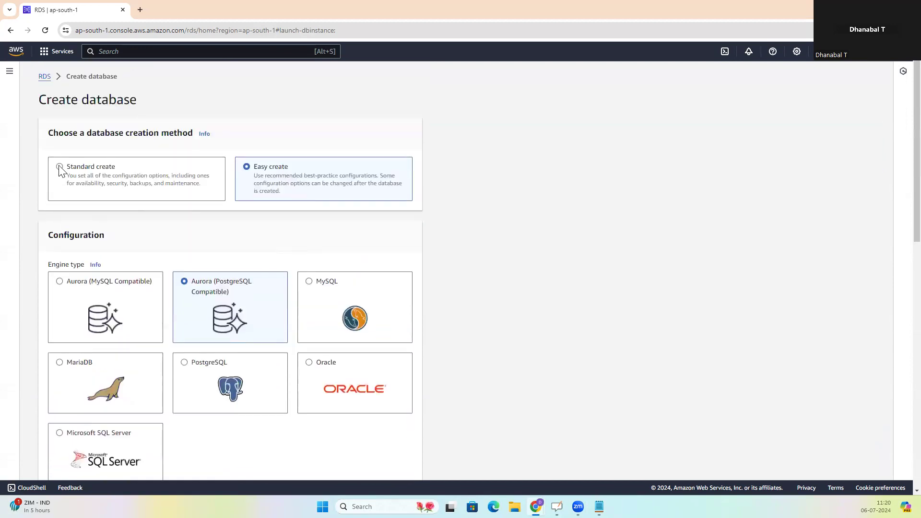
{"action": "left_click", "coordinate": [59, 168]}
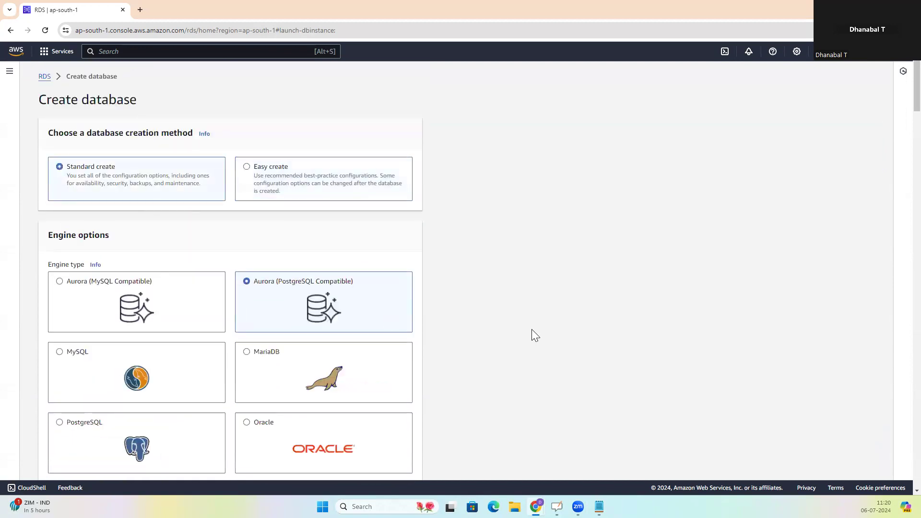
Choose MySQL as the engine type and Free tier as the template, and dismiss the MySQL help information.
{"action": "scroll", "coordinate": [515, 296], "scroll_direction": "down", "scroll_amount": 3}
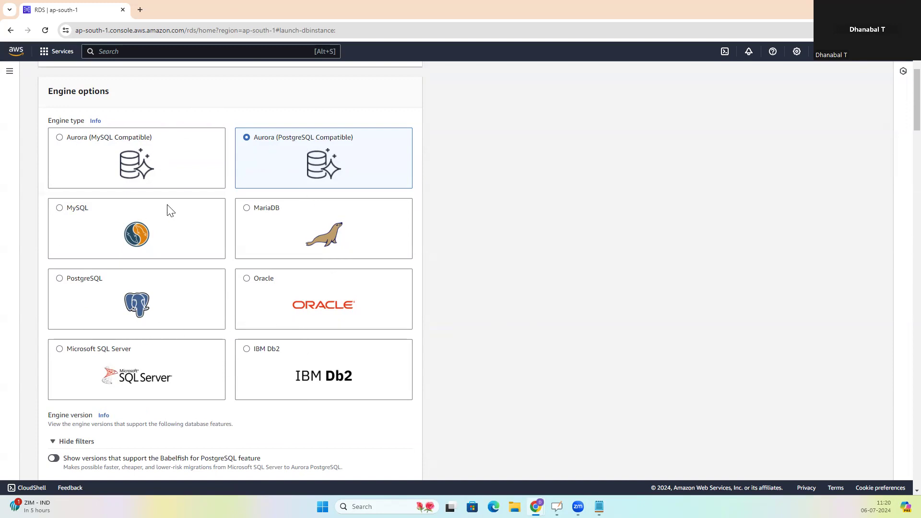
{"action": "left_click", "coordinate": [59, 208]}
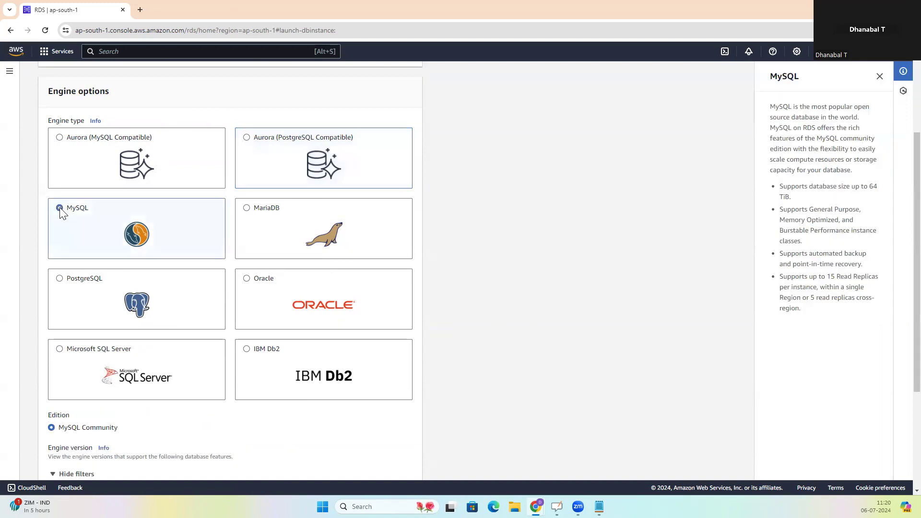
{"action": "scroll", "coordinate": [259, 236], "scroll_direction": "down", "scroll_amount": 5}
{"action": "scroll", "coordinate": [266, 244], "scroll_direction": "down", "scroll_amount": 1}
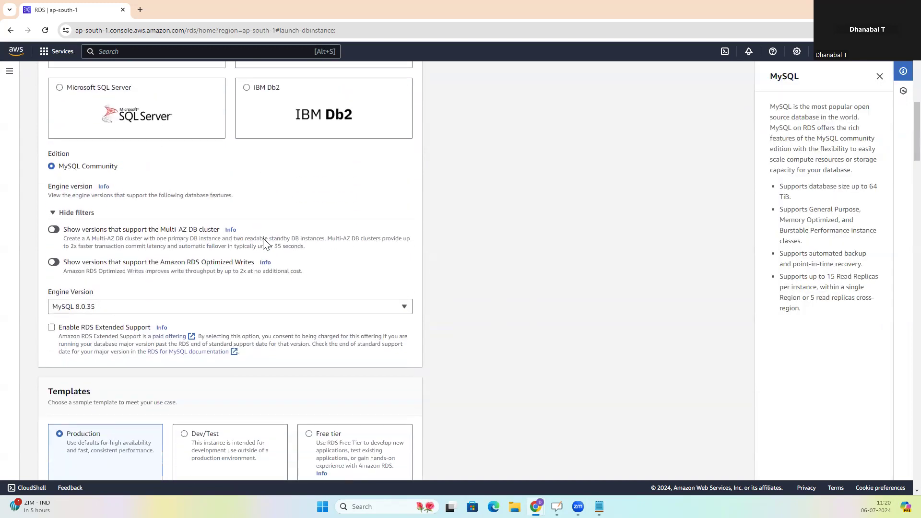
{"action": "scroll", "coordinate": [265, 244], "scroll_direction": "down", "scroll_amount": 4}
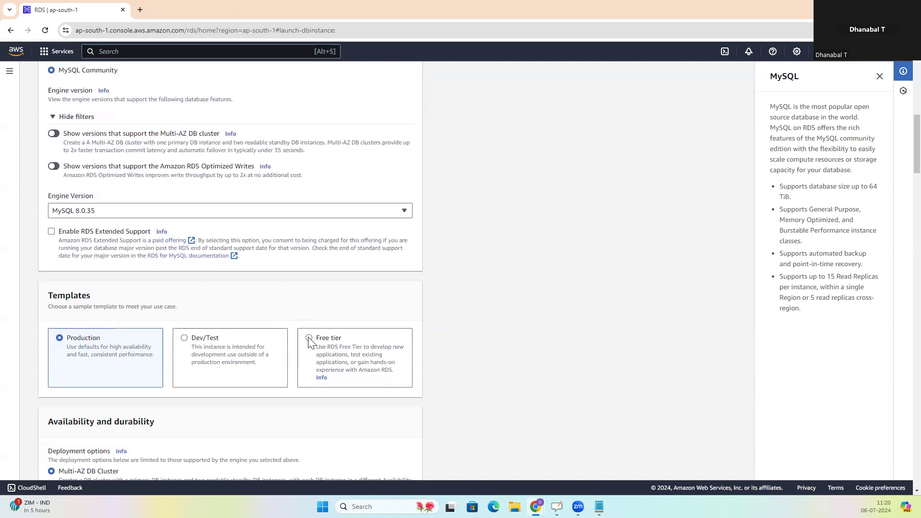
{"action": "left_click", "coordinate": [309, 338]}
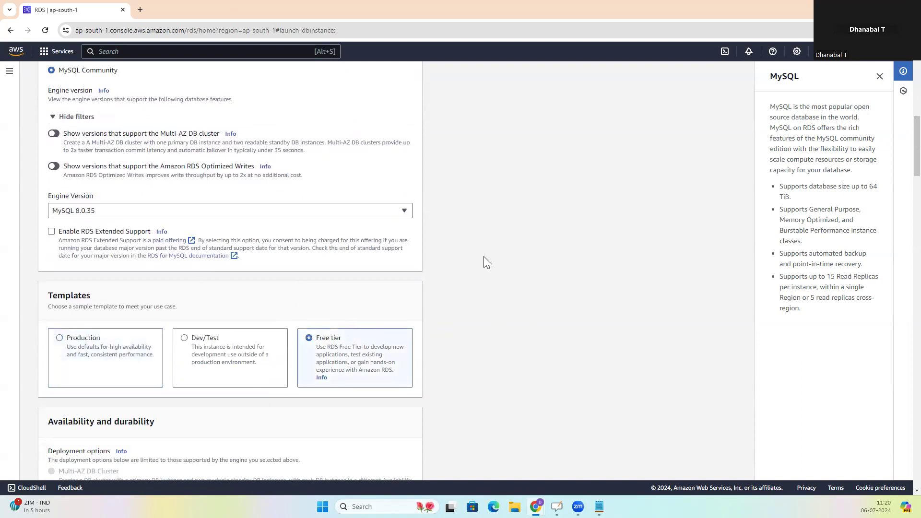
{"action": "left_click", "coordinate": [880, 78]}
{"action": "scroll", "coordinate": [353, 294], "scroll_direction": "down", "scroll_amount": 2}
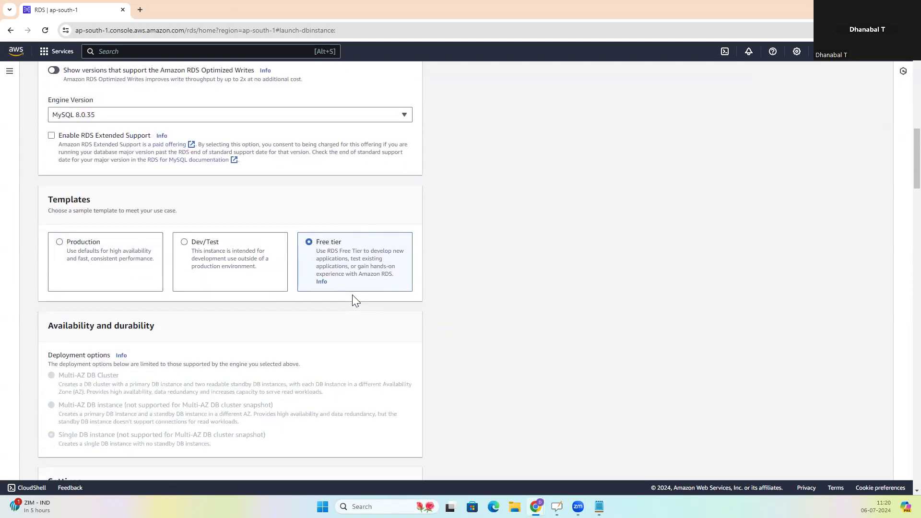
{"action": "scroll", "coordinate": [357, 268], "scroll_direction": "down", "scroll_amount": 3}
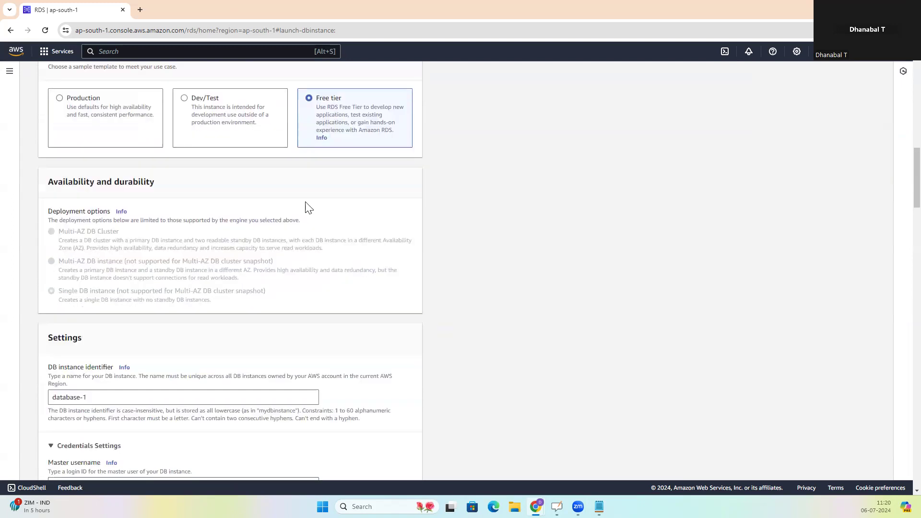
{"action": "left_click", "coordinate": [187, 100]}
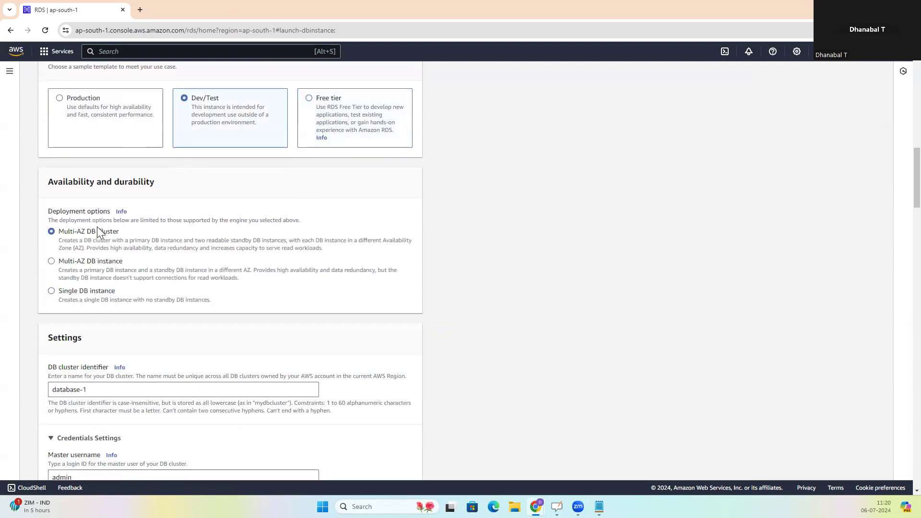
{"action": "left_click", "coordinate": [52, 291]}
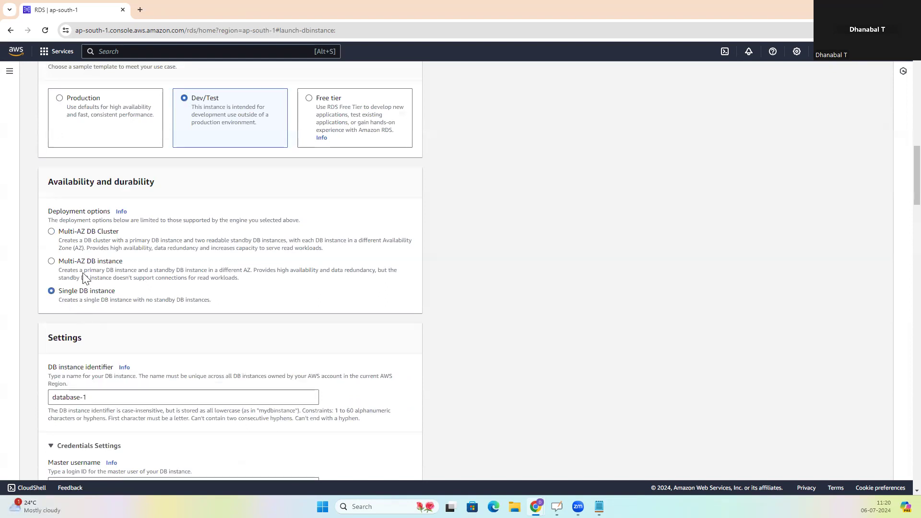
{"action": "left_click", "coordinate": [51, 232]}
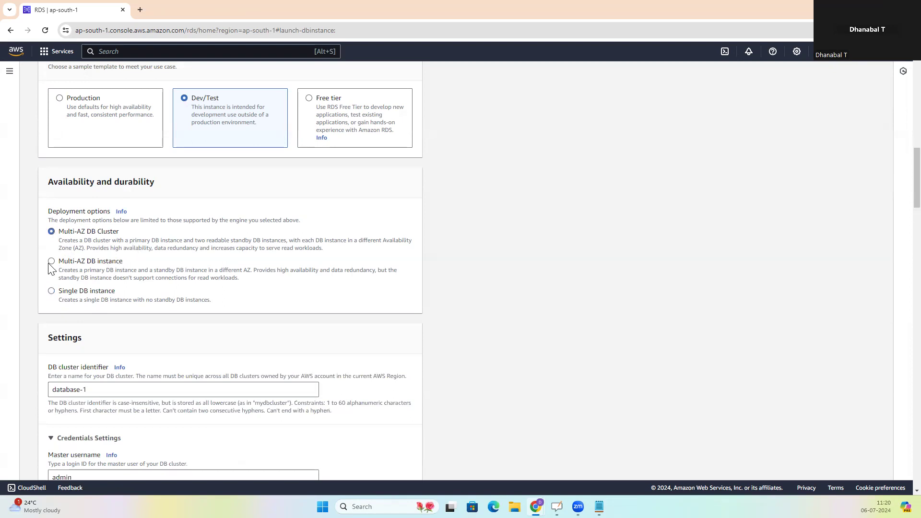
{"action": "left_click", "coordinate": [89, 261]}
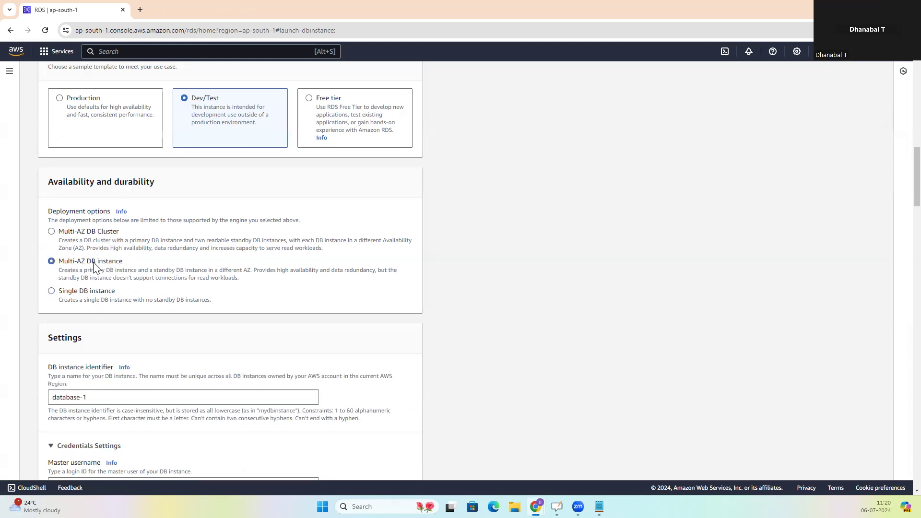
{"action": "left_click", "coordinate": [310, 99]}
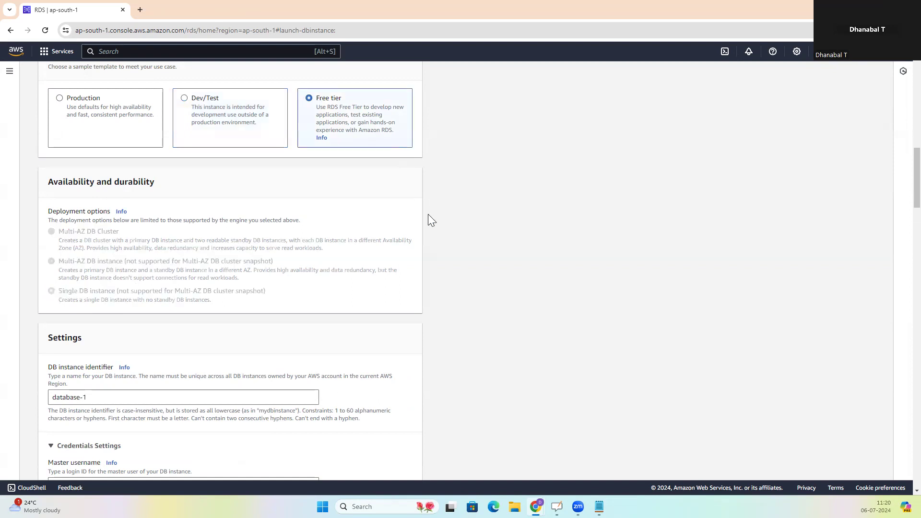
Examine the DB instance identifier, master username, credentials and instance class settings of the new database.
{"action": "scroll", "coordinate": [428, 218], "scroll_direction": "down", "scroll_amount": 3}
{"action": "left_click_drag", "start_coordinate": [53, 224], "coordinate": [107, 224]}
{"action": "left_click", "coordinate": [94, 257]}
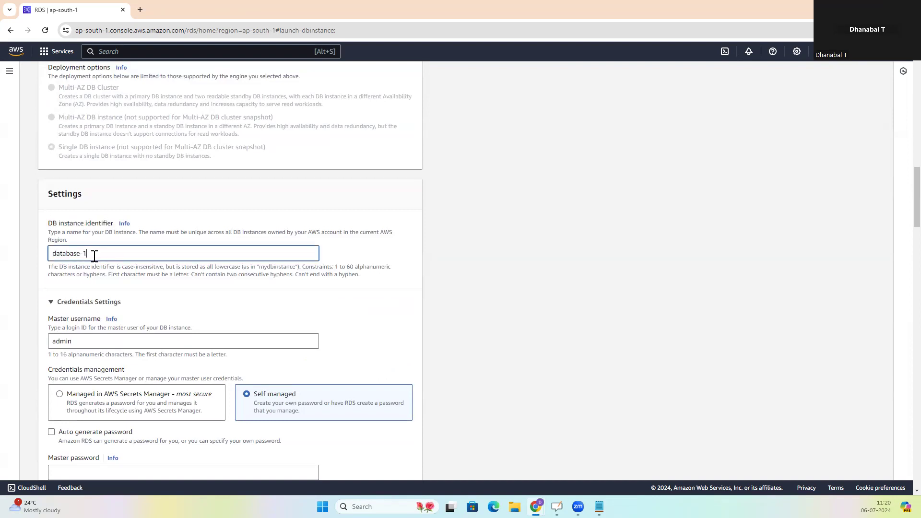
{"action": "triple_click", "coordinate": [84, 255]}
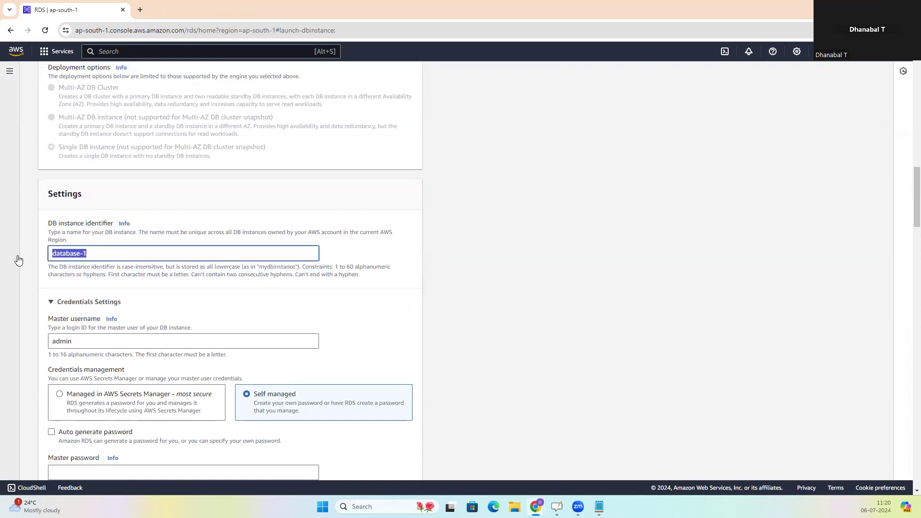
{"action": "left_click", "coordinate": [433, 253]}
{"action": "scroll", "coordinate": [434, 254], "scroll_direction": "down", "scroll_amount": 3}
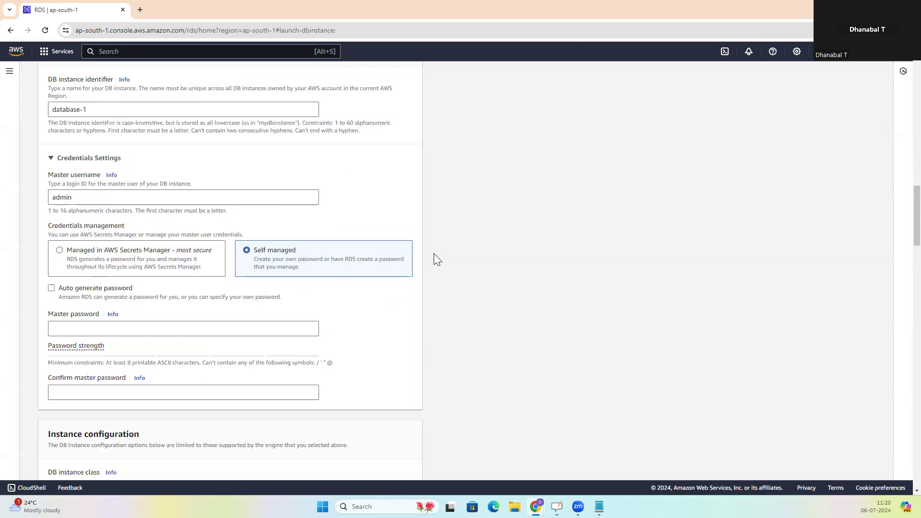
{"action": "scroll", "coordinate": [433, 259], "scroll_direction": "down", "scroll_amount": 3}
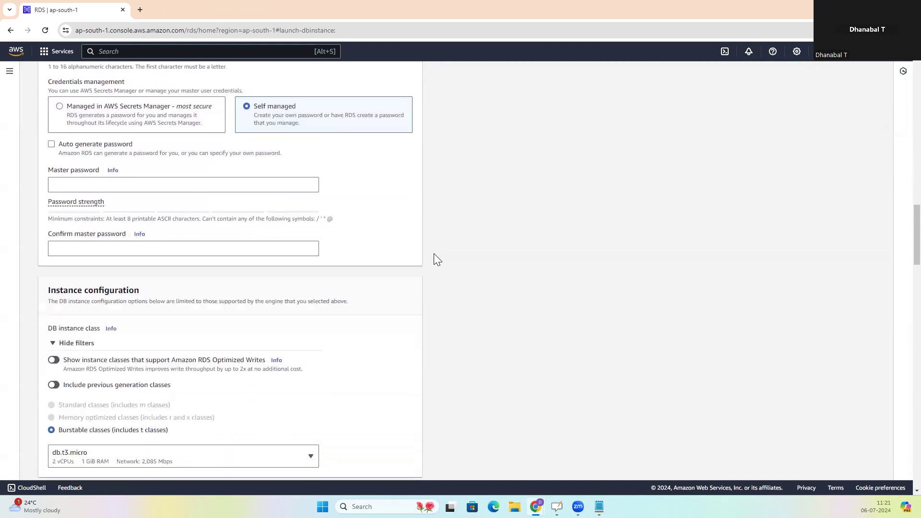
{"action": "scroll", "coordinate": [372, 259], "scroll_direction": "up", "scroll_amount": 2}
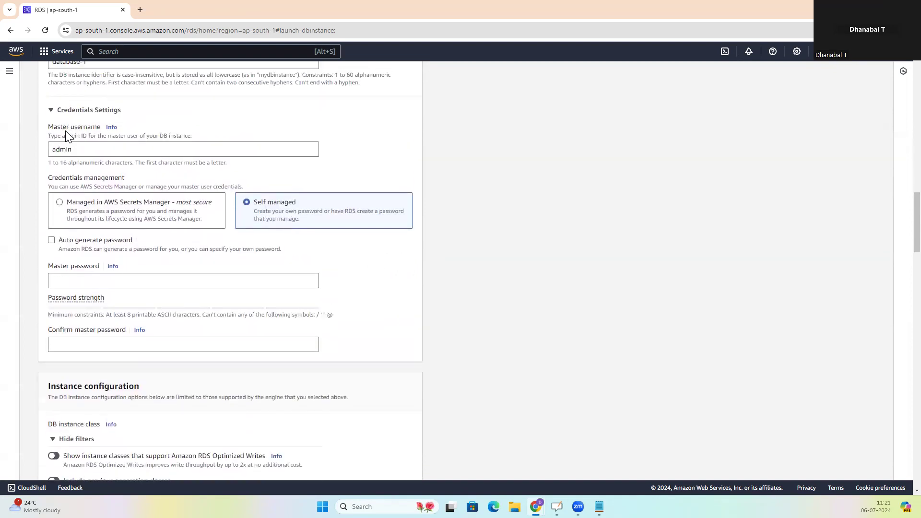
{"action": "scroll", "coordinate": [72, 137], "scroll_direction": "up", "scroll_amount": 2}
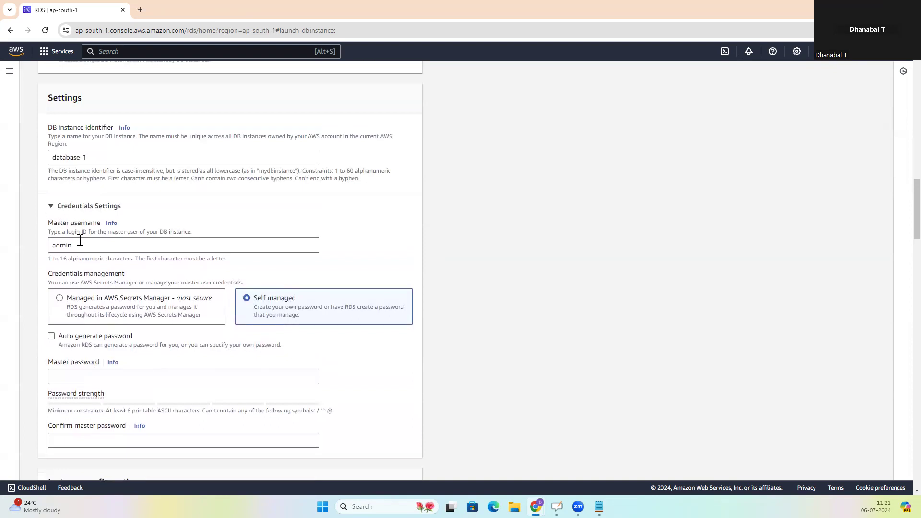
{"action": "left_click", "coordinate": [80, 245]}
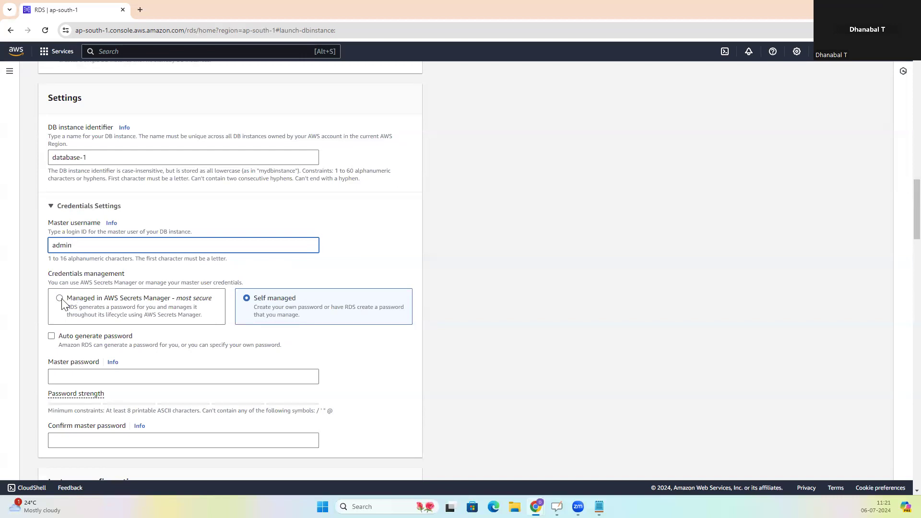
Keep the credentials management self managed and enter the master password for the database.
{"action": "left_click", "coordinate": [248, 298]}
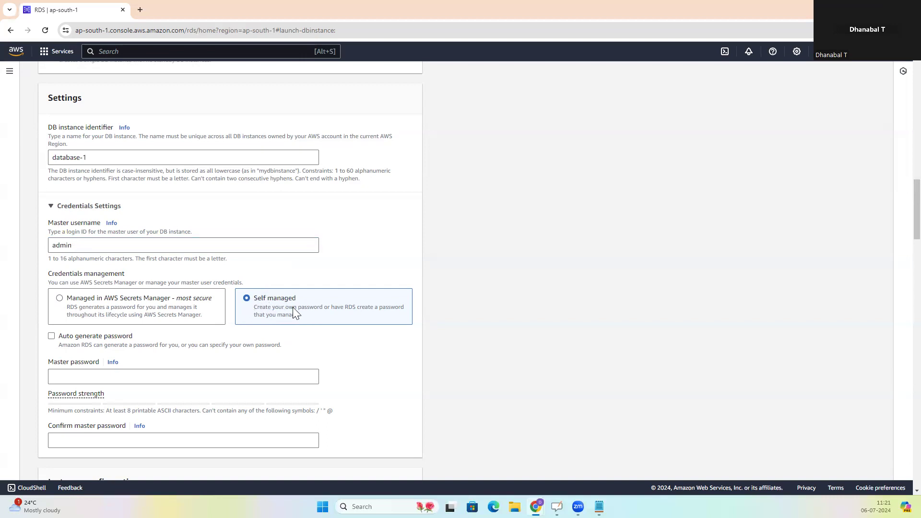
{"action": "scroll", "coordinate": [295, 313], "scroll_direction": "down", "scroll_amount": 1}
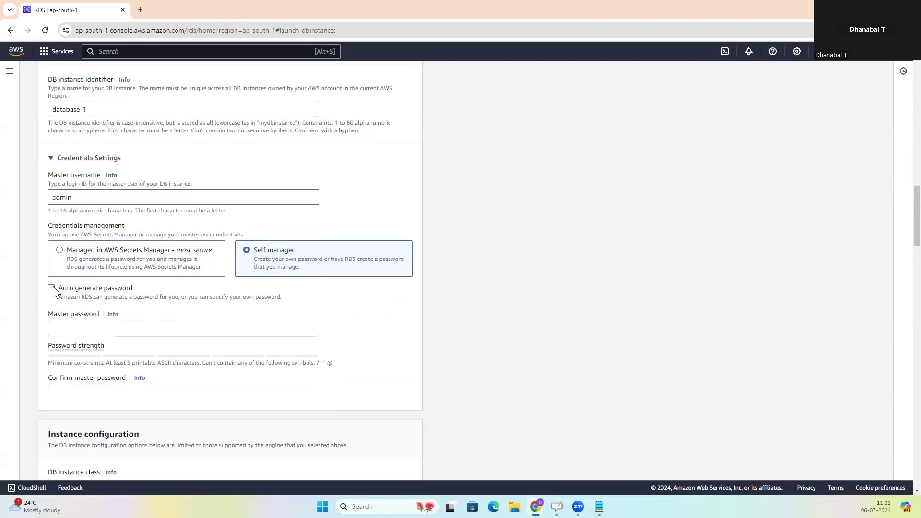
{"action": "left_click", "coordinate": [83, 331]}
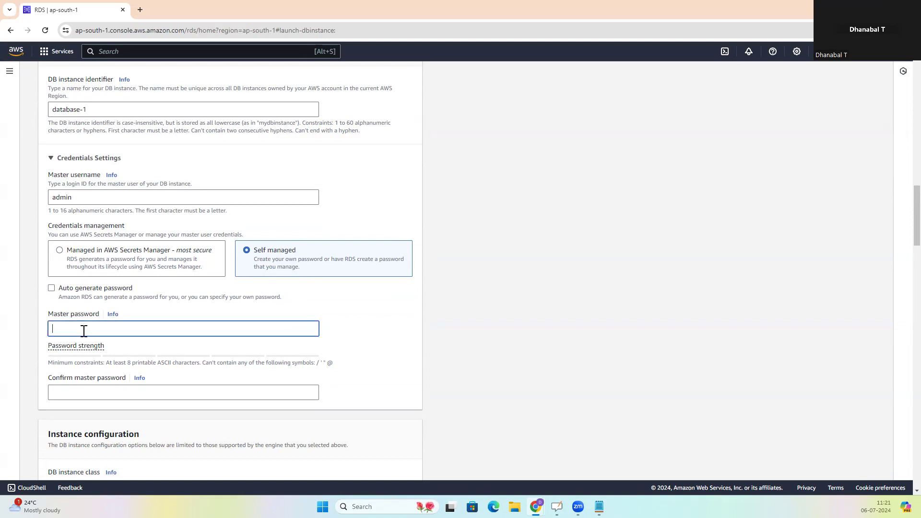
{"action": "type", "text": "••"}
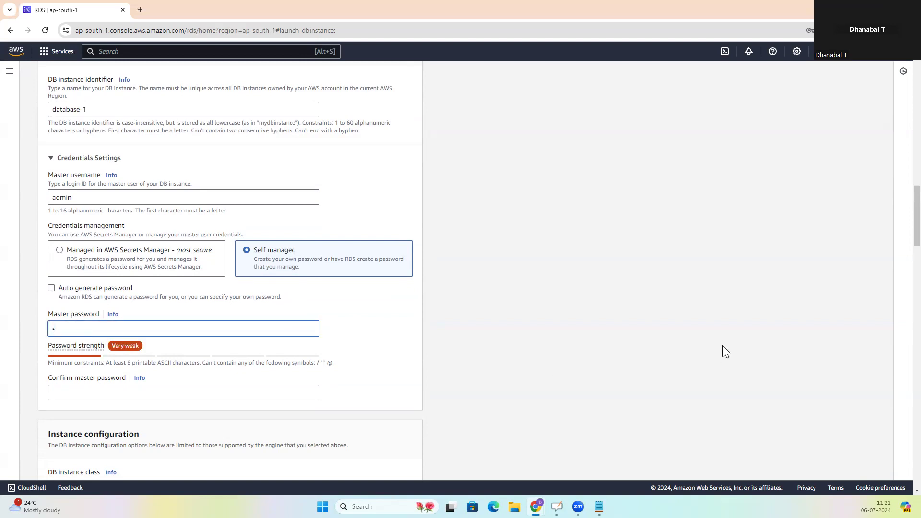
{"action": "type", "text": "••••••••"}
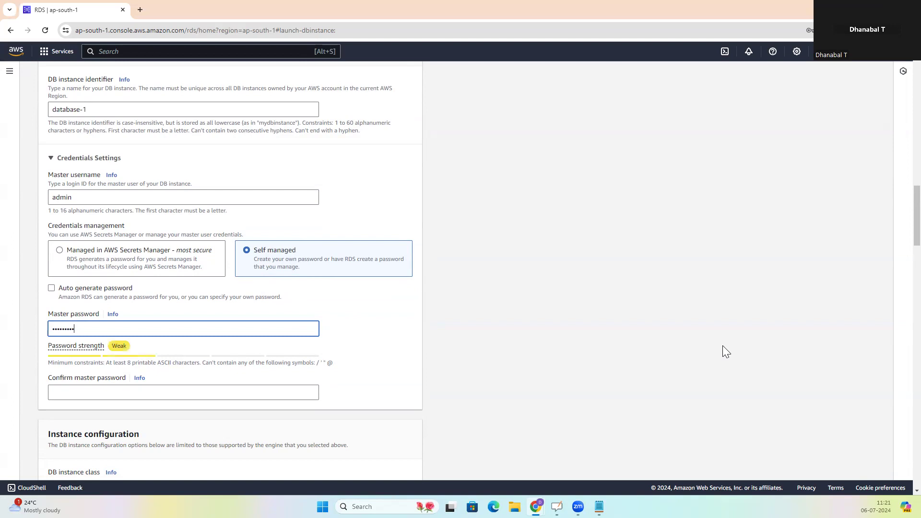
Replace the master password with a stronger one and repeat it in the confirmation field.
{"action": "key", "text": "BackSpace"}
{"action": "key", "text": "BackSpace"}
{"action": "key", "text": "BackSpace"}
{"action": "key", "text": "BackSpace"}
{"action": "key", "text": "BackSpace"}
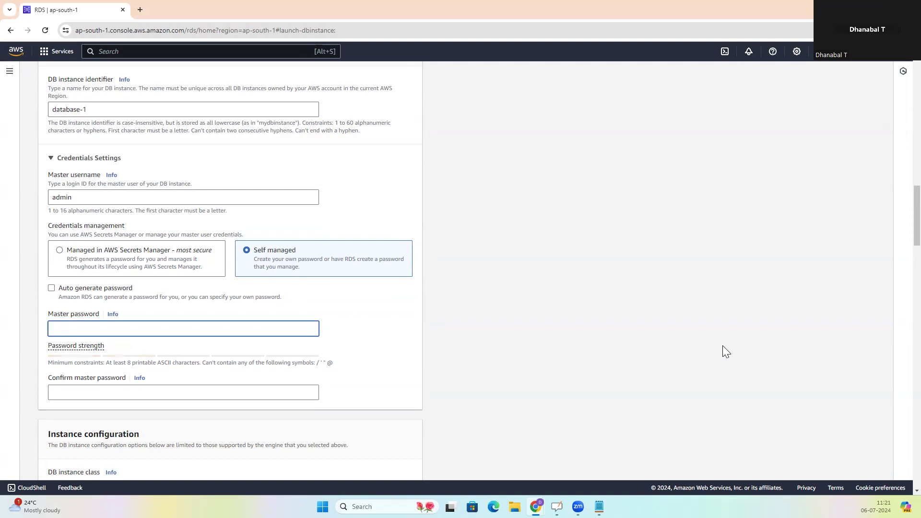
{"action": "type", "text": "•••"}
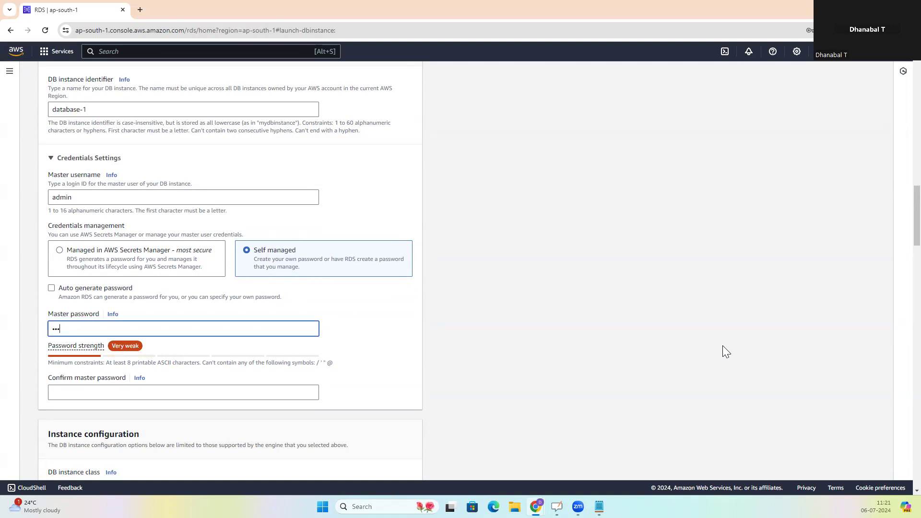
{"action": "type", "text": "••••••••••"}
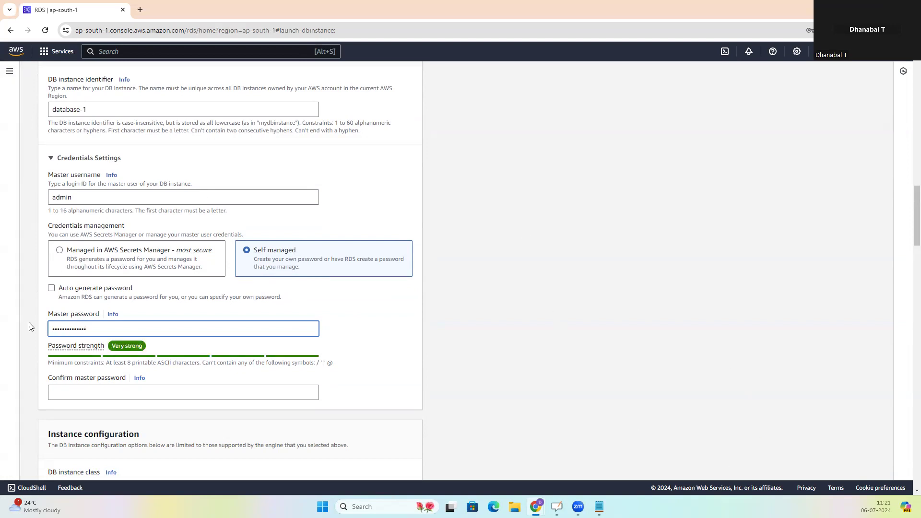
{"action": "left_click", "coordinate": [87, 391]}
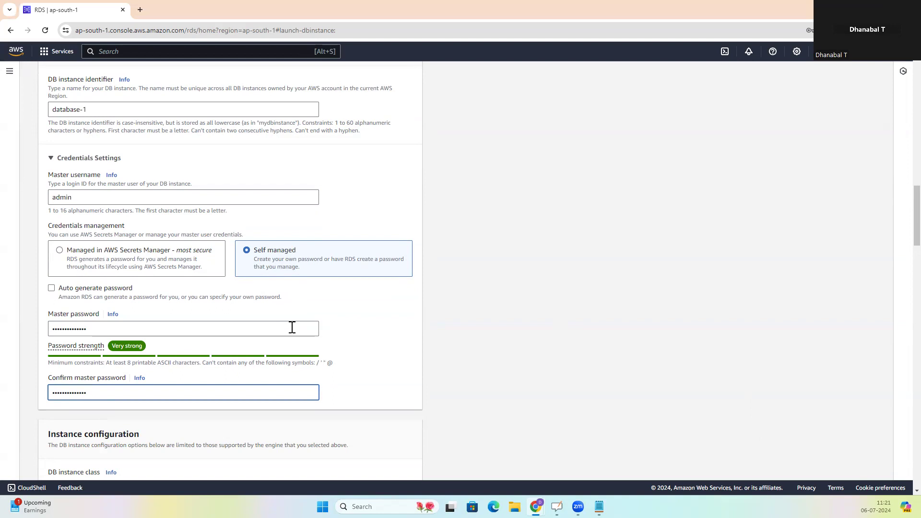
{"action": "left_click", "coordinate": [509, 286]}
Set the database's public access to Yes in the connectivity settings.
{"action": "scroll", "coordinate": [509, 286], "scroll_direction": "down", "scroll_amount": 3}
{"action": "scroll", "coordinate": [509, 286], "scroll_direction": "down", "scroll_amount": 3}
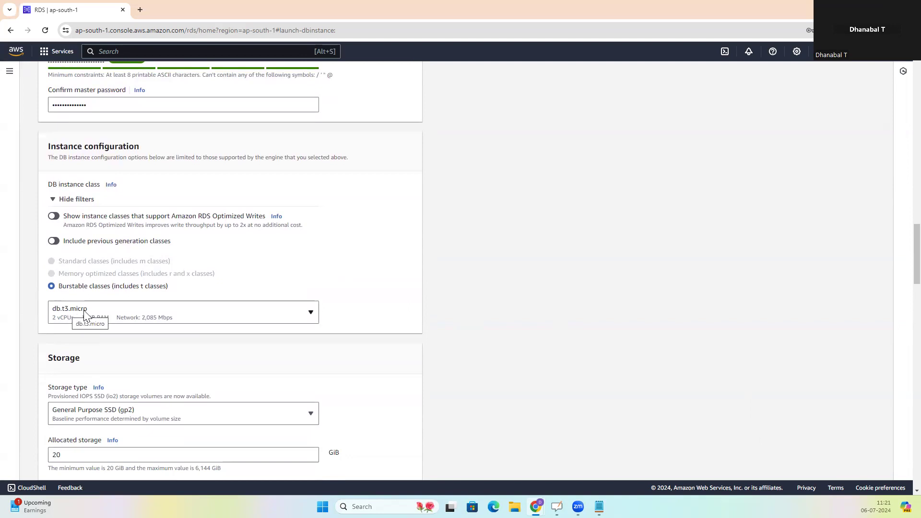
{"action": "scroll", "coordinate": [96, 304], "scroll_direction": "down", "scroll_amount": 3}
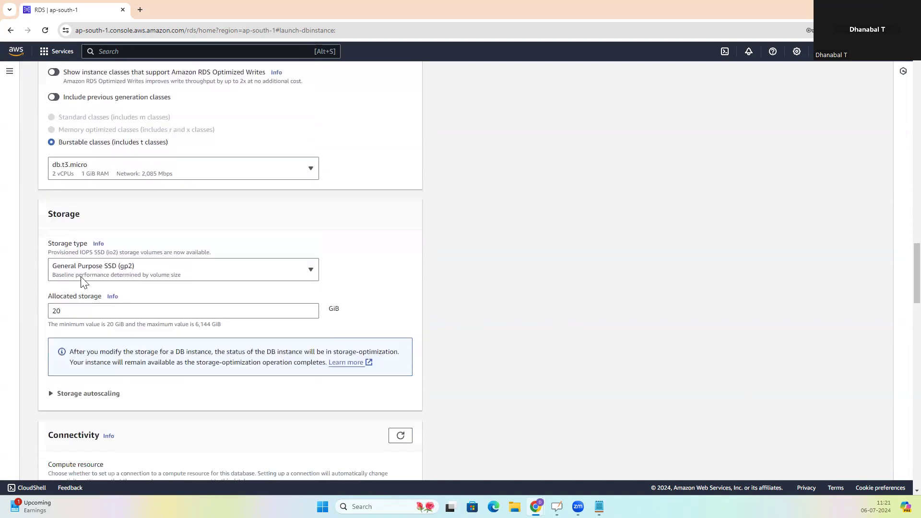
{"action": "scroll", "coordinate": [103, 273], "scroll_direction": "down", "scroll_amount": 2}
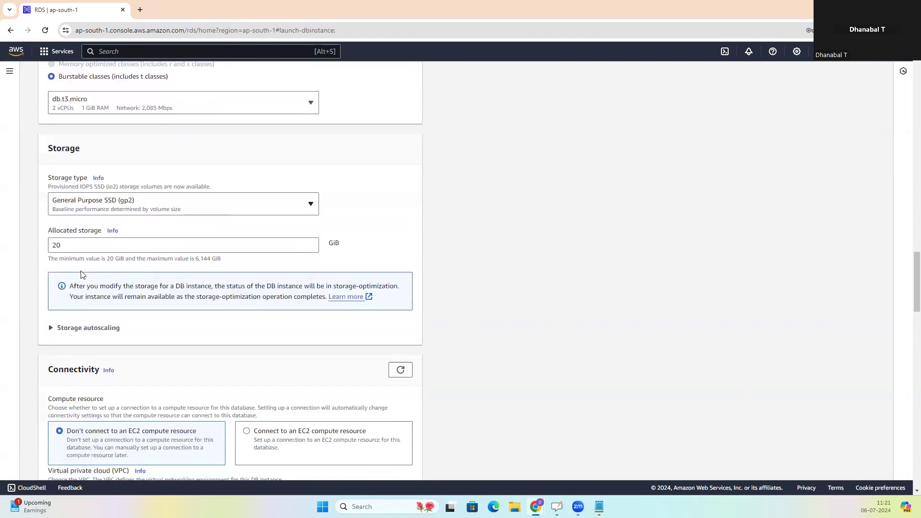
{"action": "scroll", "coordinate": [91, 235], "scroll_direction": "down", "scroll_amount": 1}
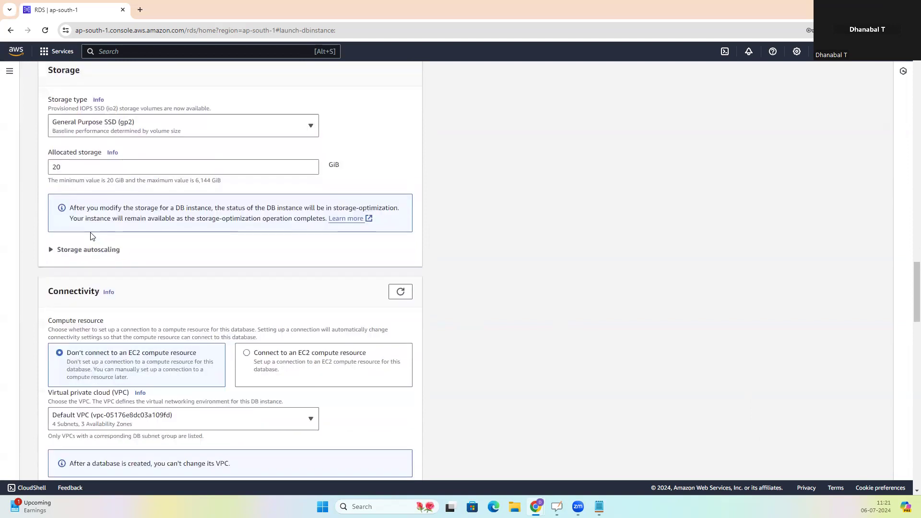
{"action": "scroll", "coordinate": [136, 233], "scroll_direction": "down", "scroll_amount": 2}
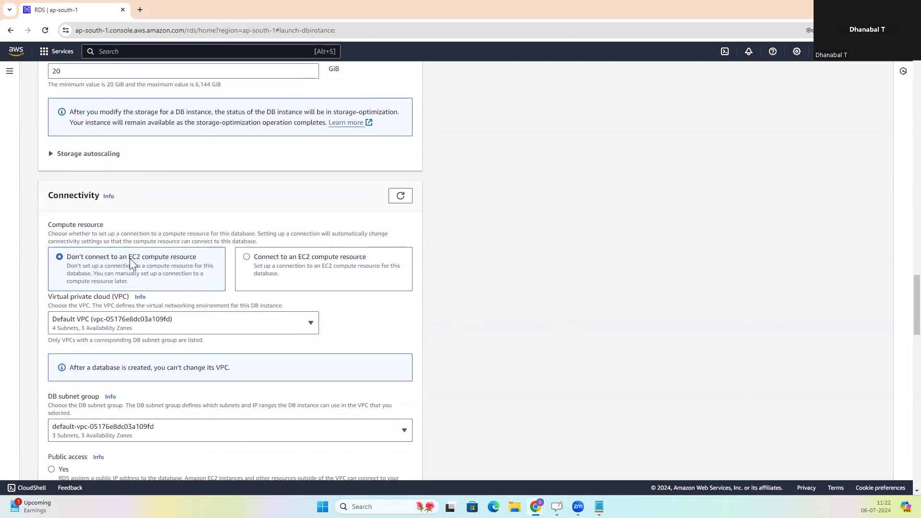
{"action": "scroll", "coordinate": [164, 287], "scroll_direction": "down", "scroll_amount": 1}
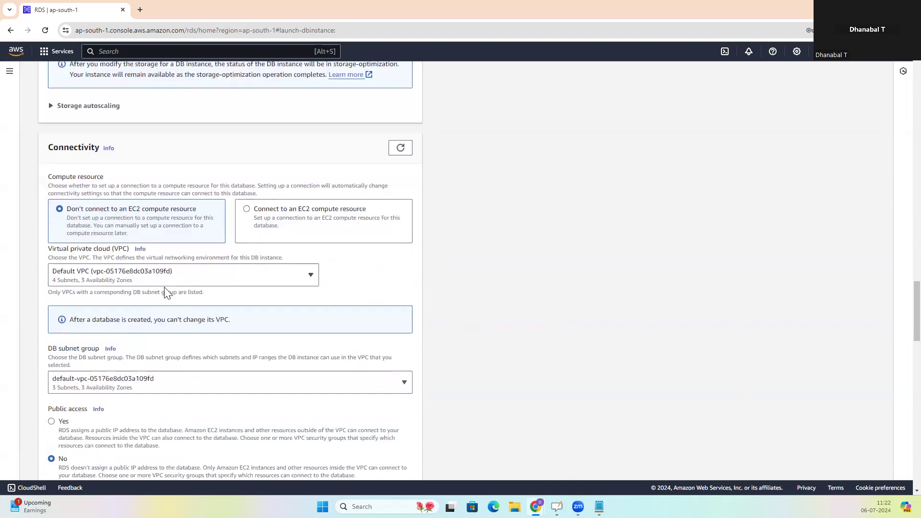
{"action": "scroll", "coordinate": [164, 286], "scroll_direction": "down", "scroll_amount": 1}
{"action": "scroll", "coordinate": [173, 239], "scroll_direction": "down", "scroll_amount": 1}
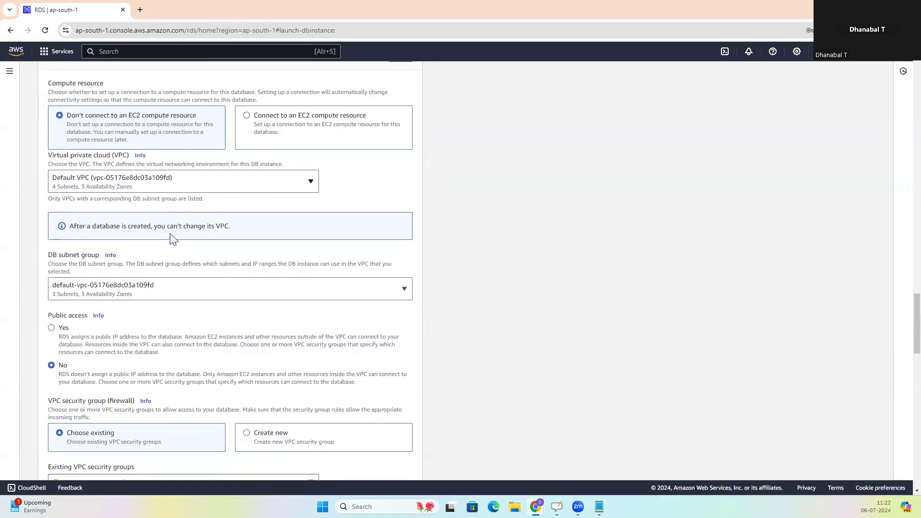
{"action": "scroll", "coordinate": [174, 254], "scroll_direction": "down", "scroll_amount": 2}
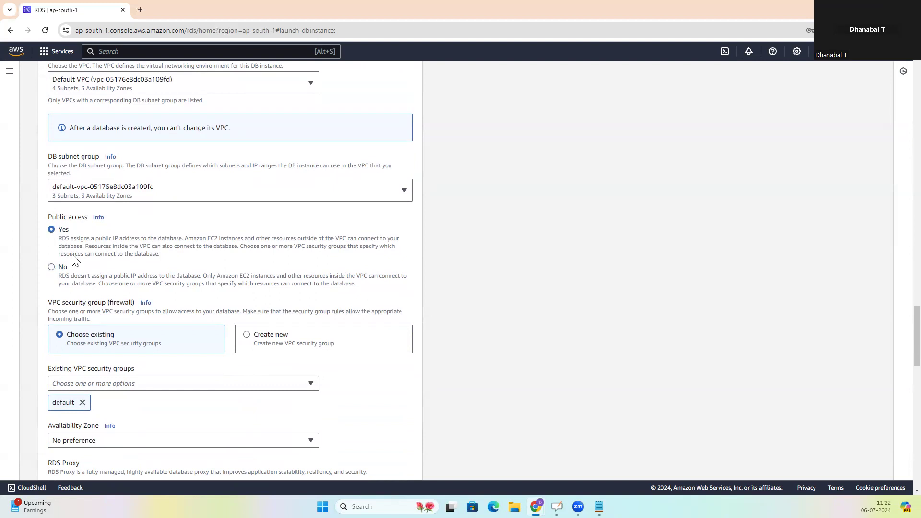
Expand the additional connectivity configuration to check the database port.
{"action": "scroll", "coordinate": [170, 283], "scroll_direction": "down", "scroll_amount": 4}
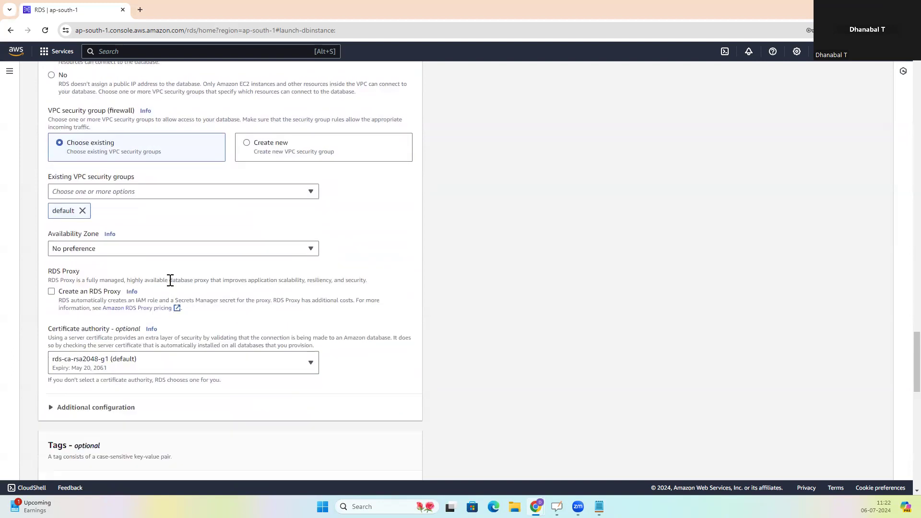
{"action": "scroll", "coordinate": [170, 282], "scroll_direction": "down", "scroll_amount": 4}
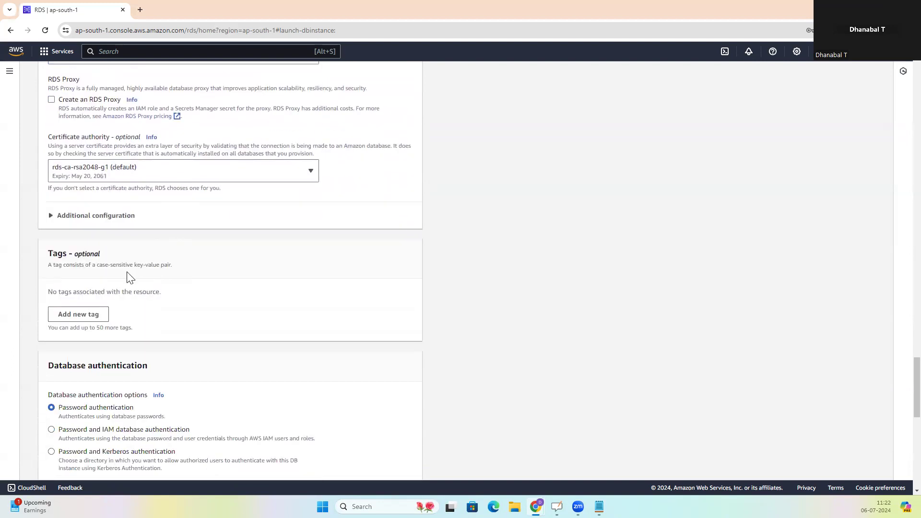
{"action": "scroll", "coordinate": [125, 286], "scroll_direction": "up", "scroll_amount": 5}
{"action": "scroll", "coordinate": [124, 290], "scroll_direction": "down", "scroll_amount": 5}
{"action": "scroll", "coordinate": [123, 268], "scroll_direction": "up", "scroll_amount": 6}
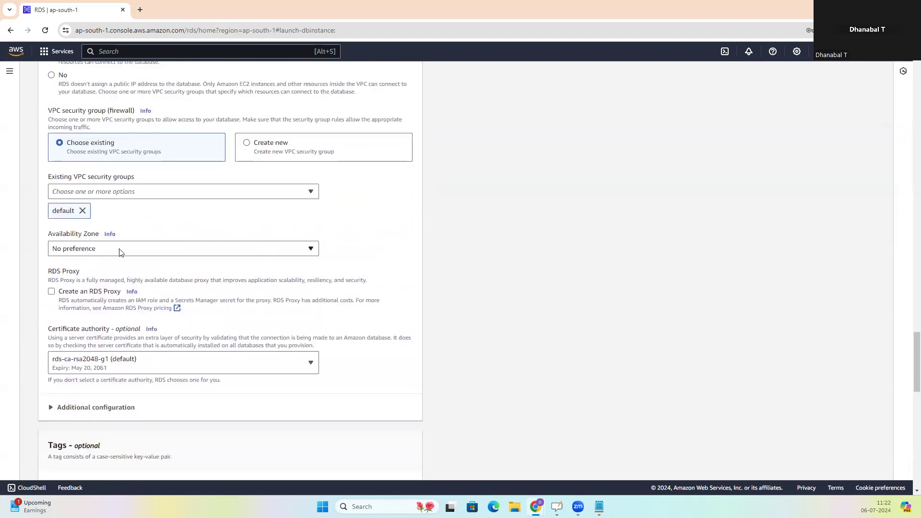
{"action": "scroll", "coordinate": [106, 262], "scroll_direction": "down", "scroll_amount": 4}
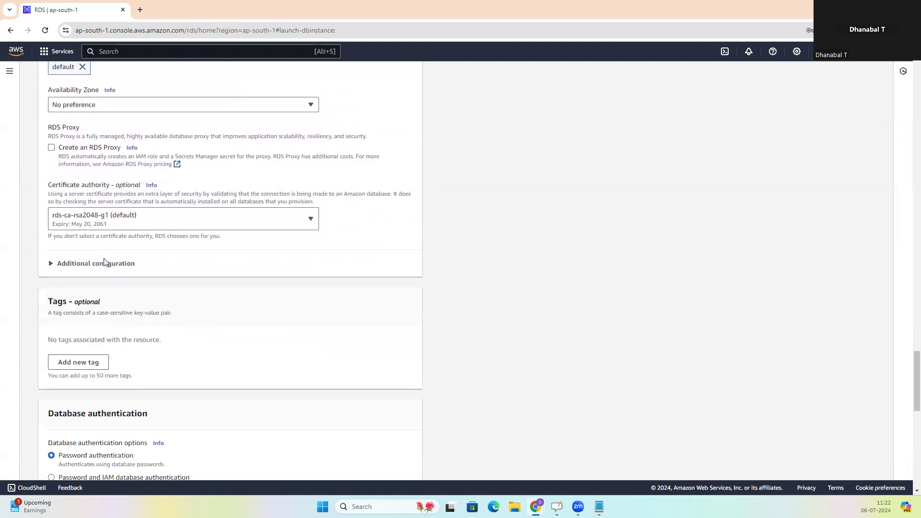
{"action": "left_click", "coordinate": [54, 269]}
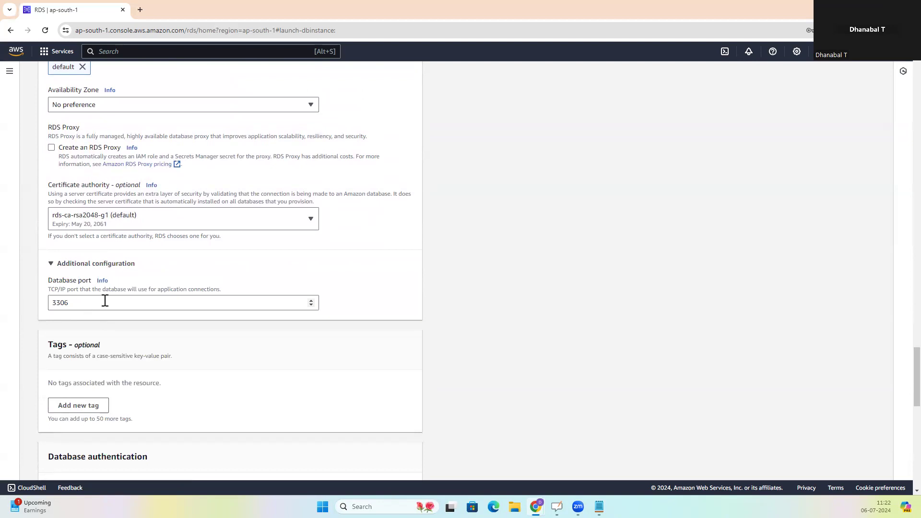
Expand the additional configuration for database options and disable automated backups.
{"action": "scroll", "coordinate": [103, 300], "scroll_direction": "down", "scroll_amount": 3}
{"action": "scroll", "coordinate": [104, 299], "scroll_direction": "down", "scroll_amount": 2}
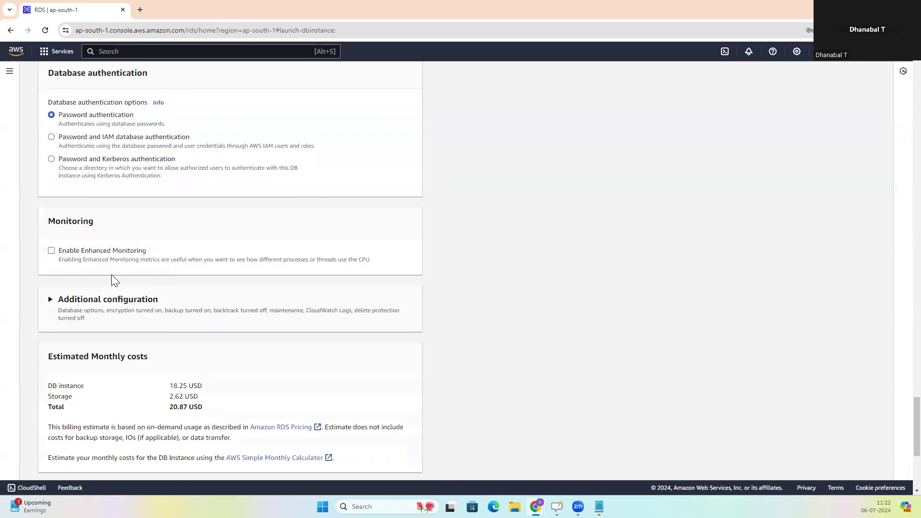
{"action": "scroll", "coordinate": [160, 264], "scroll_direction": "down", "scroll_amount": 1}
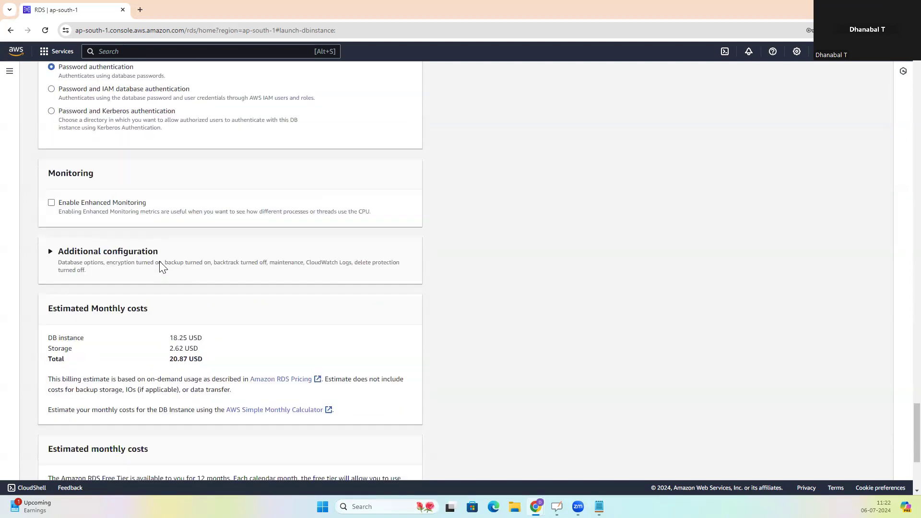
{"action": "left_click", "coordinate": [50, 252]}
{"action": "scroll", "coordinate": [148, 270], "scroll_direction": "down", "scroll_amount": 3}
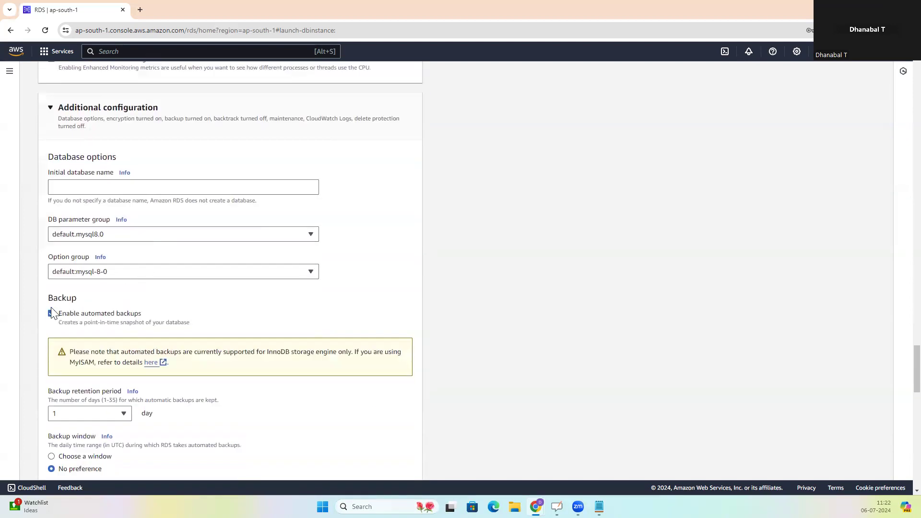
{"action": "left_click", "coordinate": [51, 313]}
{"action": "scroll", "coordinate": [102, 323], "scroll_direction": "down", "scroll_amount": 2}
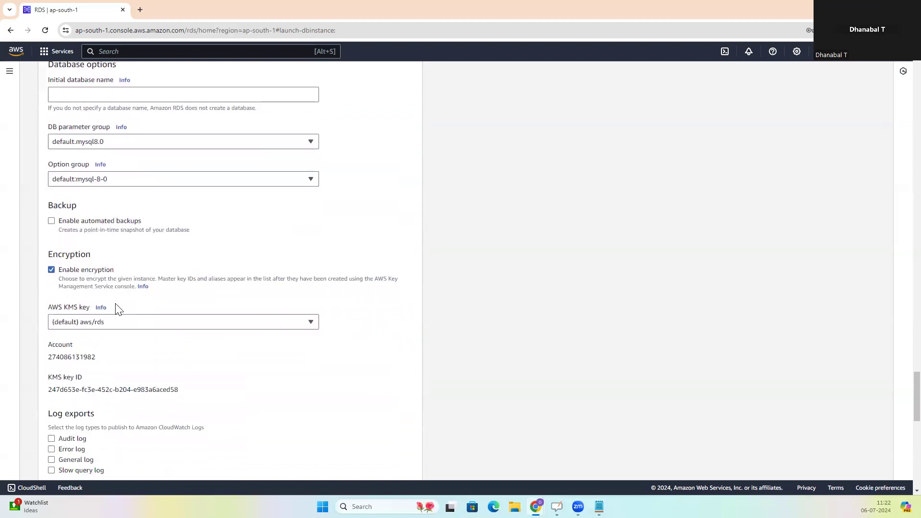
Keep the remaining encryption, log, maintenance and deletion protection settings, and create the database.
{"action": "scroll", "coordinate": [216, 294], "scroll_direction": "down", "scroll_amount": 1}
{"action": "scroll", "coordinate": [217, 294], "scroll_direction": "down", "scroll_amount": 6}
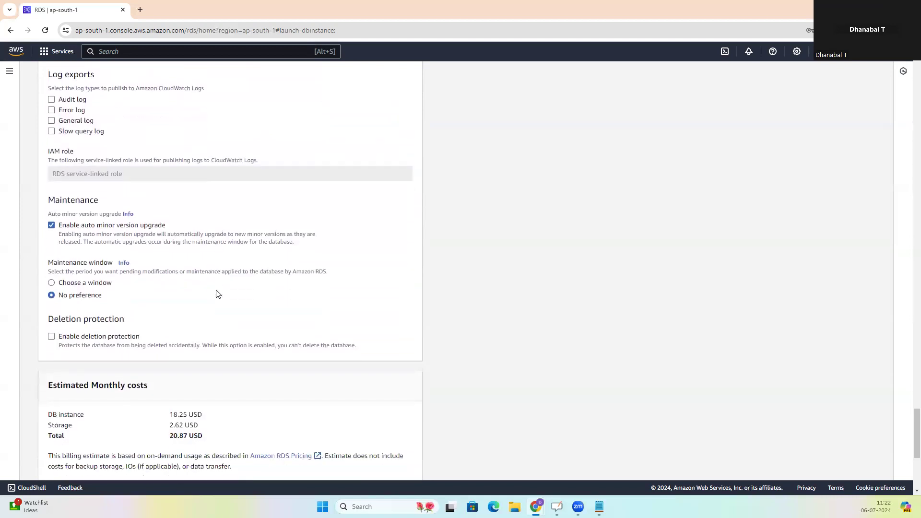
{"action": "scroll", "coordinate": [217, 294], "scroll_direction": "down", "scroll_amount": 5}
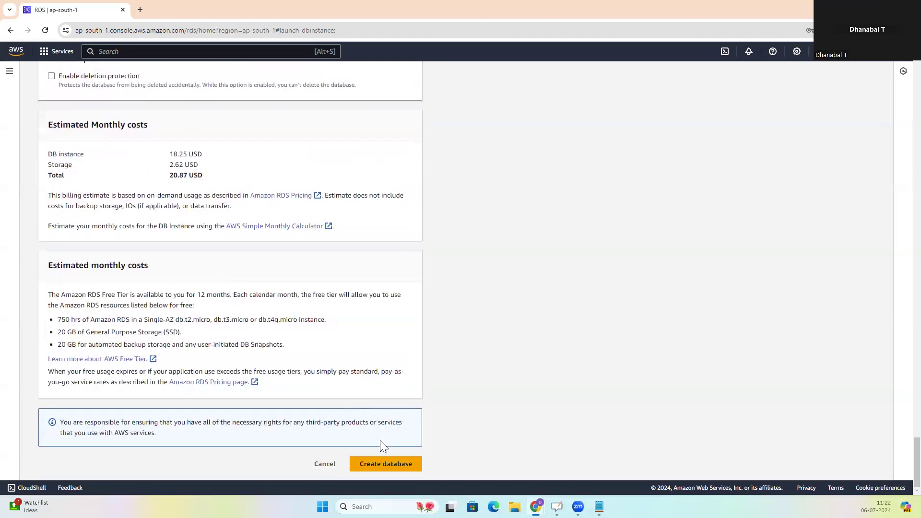
{"action": "left_click", "coordinate": [383, 465]}
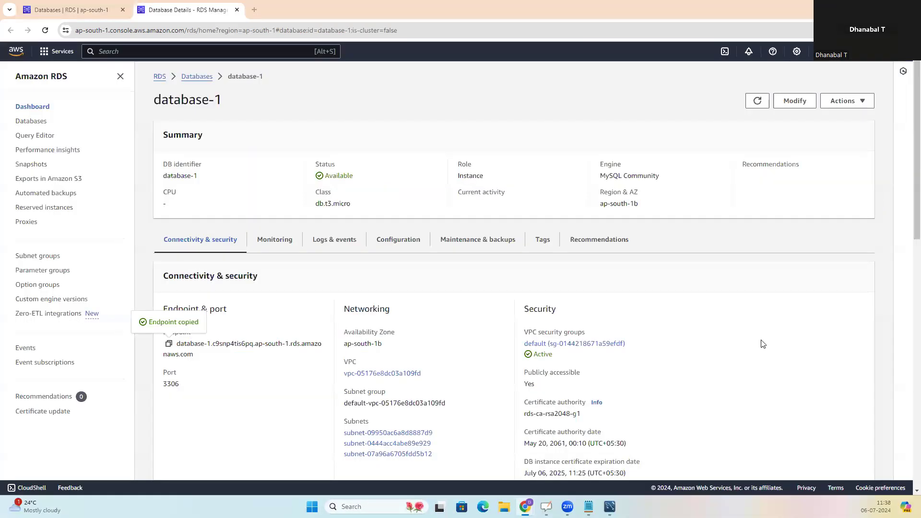
Return to the Databases list, close the open details page, and reopen the database-1 details in a new browser tab.
{"action": "left_click", "coordinate": [72, 10]}
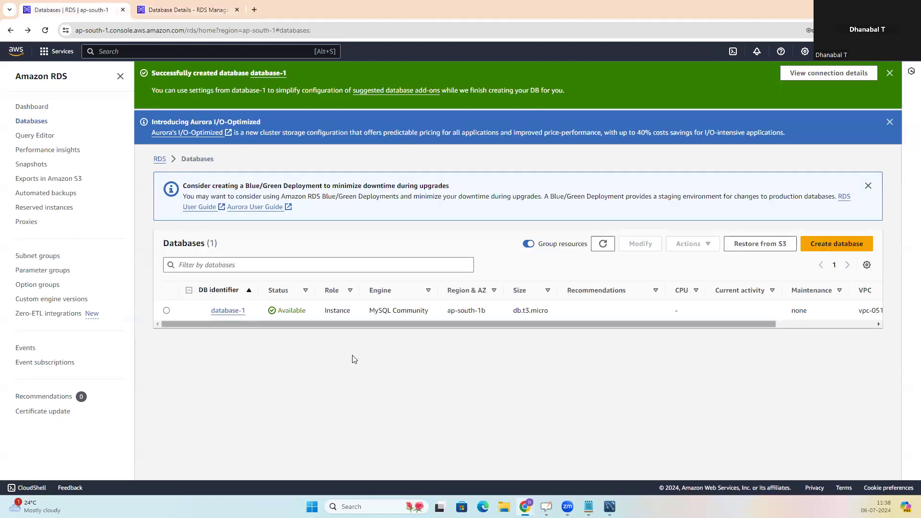
{"action": "left_click", "coordinate": [234, 9]}
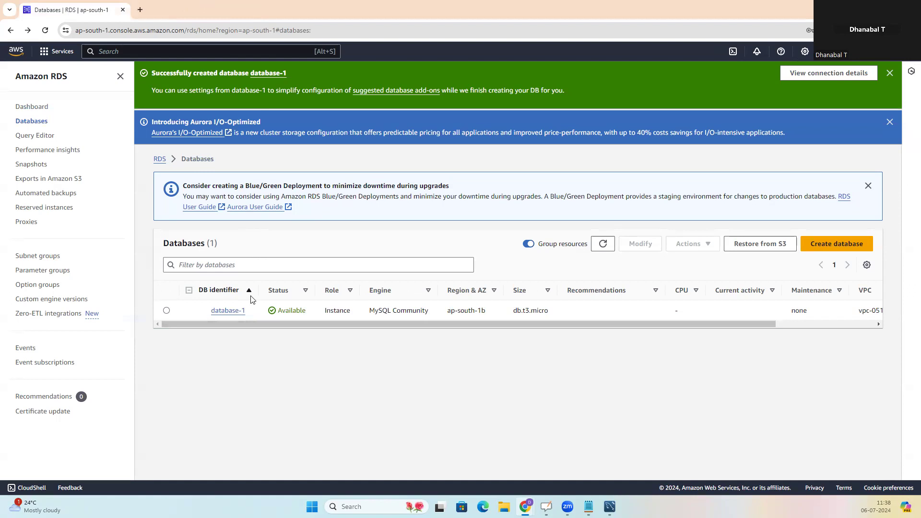
{"action": "right_click", "coordinate": [228, 312]}
{"action": "left_click", "coordinate": [247, 322]}
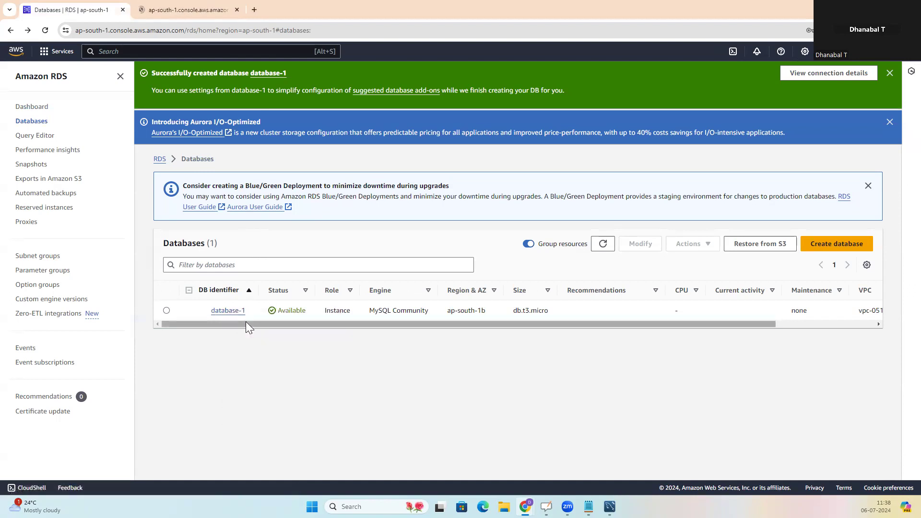
{"action": "left_click", "coordinate": [182, 12]}
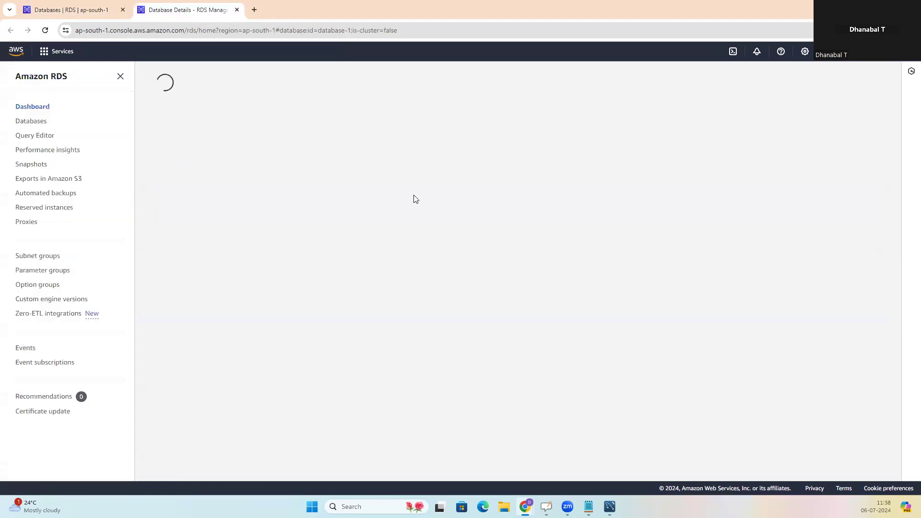
Examine the endpoint, port and security details of database-1.
{"action": "scroll", "coordinate": [409, 367], "scroll_direction": "down", "scroll_amount": 3}
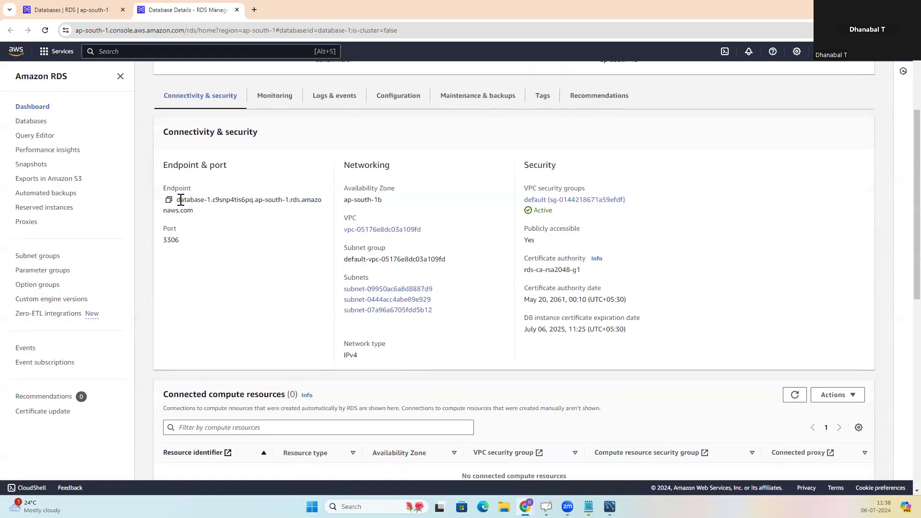
{"action": "left_click_drag", "start_coordinate": [165, 247], "coordinate": [204, 243]}
{"action": "left_click", "coordinate": [232, 263]}
{"action": "scroll", "coordinate": [234, 264], "scroll_direction": "down", "scroll_amount": 2}
{"action": "scroll", "coordinate": [232, 263], "scroll_direction": "down", "scroll_amount": 5}
{"action": "scroll", "coordinate": [275, 297], "scroll_direction": "up", "scroll_amount": 7}
{"action": "scroll", "coordinate": [276, 298], "scroll_direction": "up", "scroll_amount": 2}
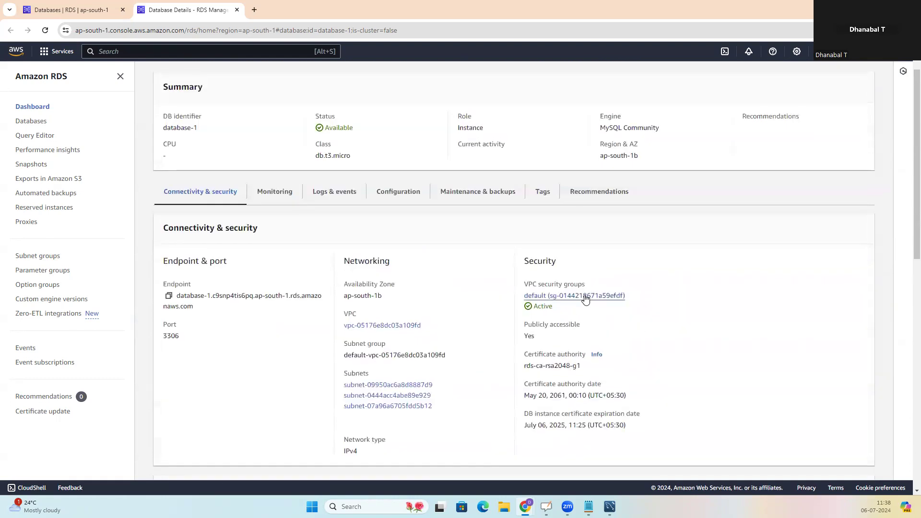
Open the default VPC security group of database-1 and start editing its inbound rules.
{"action": "left_click", "coordinate": [581, 296]}
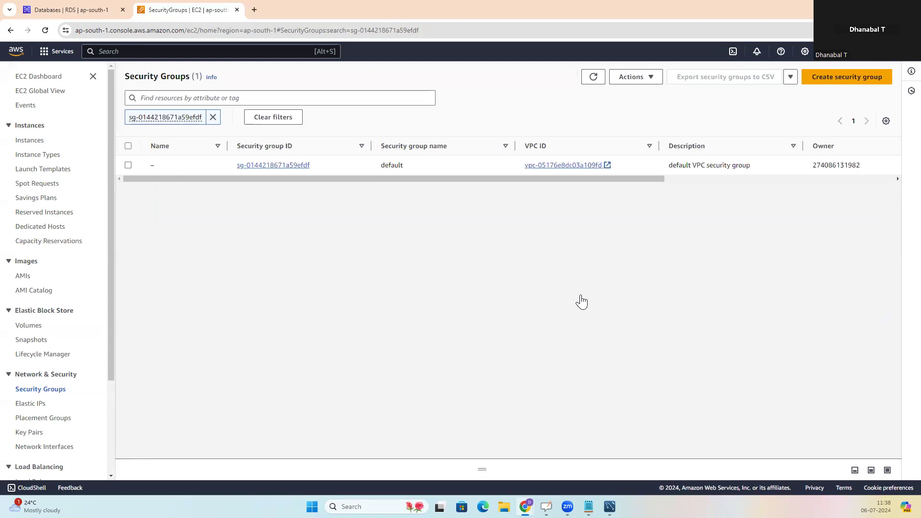
{"action": "left_click", "coordinate": [273, 166]}
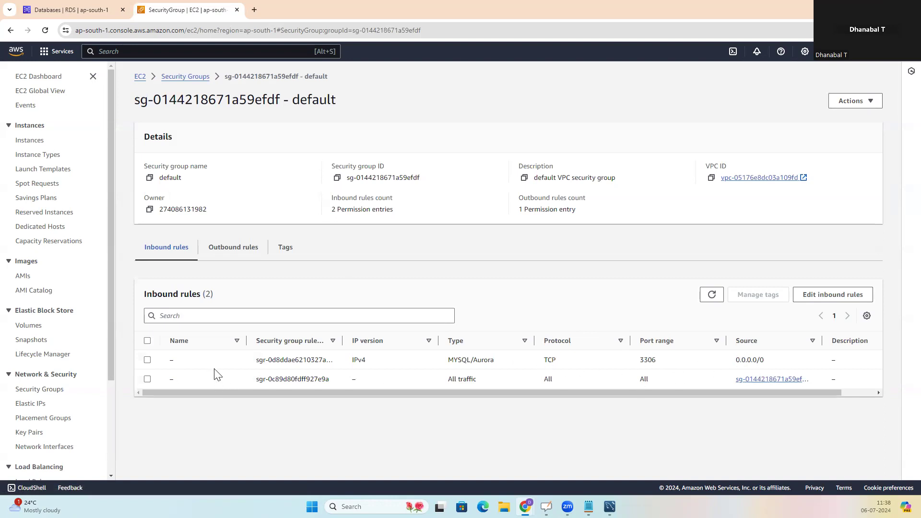
{"action": "left_click", "coordinate": [823, 298]}
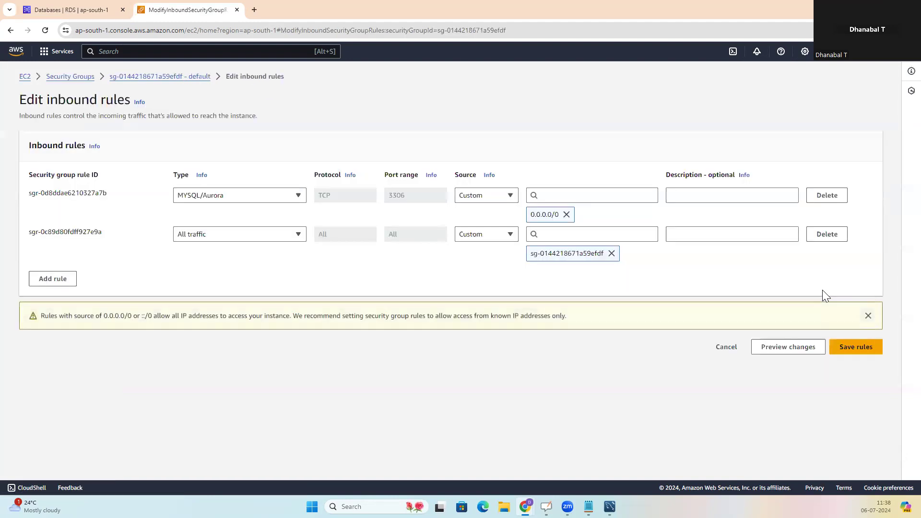
Add an inbound rule of type MYSQL/Aurora with the source set to Anywhere-IPv4.
{"action": "left_click", "coordinate": [45, 283]}
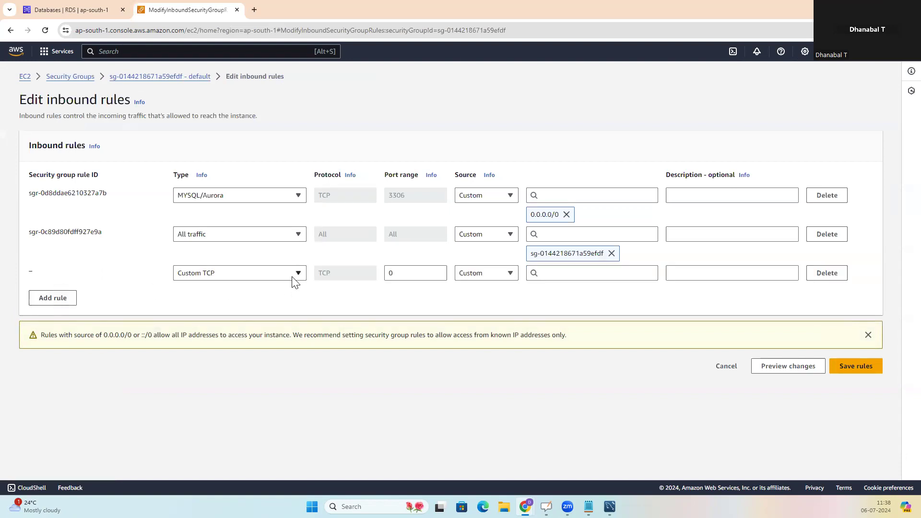
{"action": "left_click", "coordinate": [402, 272]}
{"action": "left_click", "coordinate": [298, 272]}
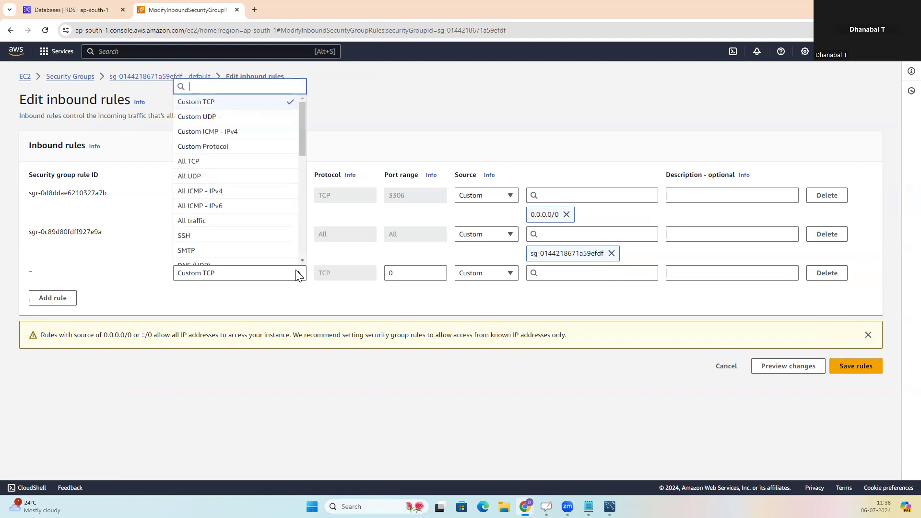
{"action": "scroll", "coordinate": [218, 252], "scroll_direction": "down", "scroll_amount": 2}
{"action": "scroll", "coordinate": [218, 252], "scroll_direction": "down", "scroll_amount": 5}
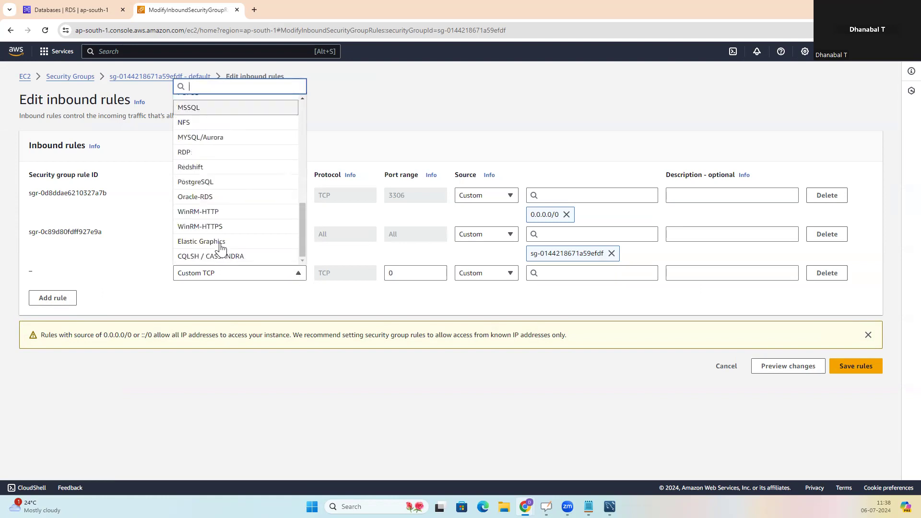
{"action": "left_click", "coordinate": [219, 139]}
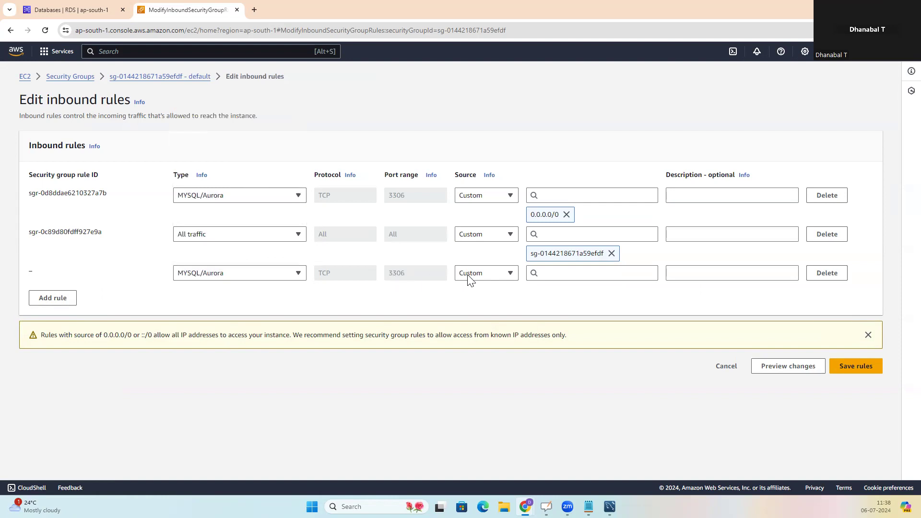
{"action": "left_click", "coordinate": [509, 275]}
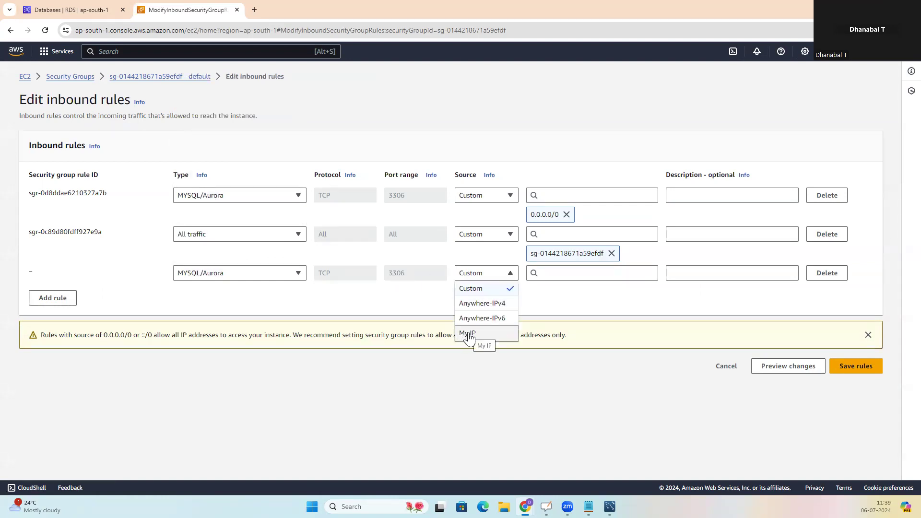
{"action": "left_click", "coordinate": [487, 304]}
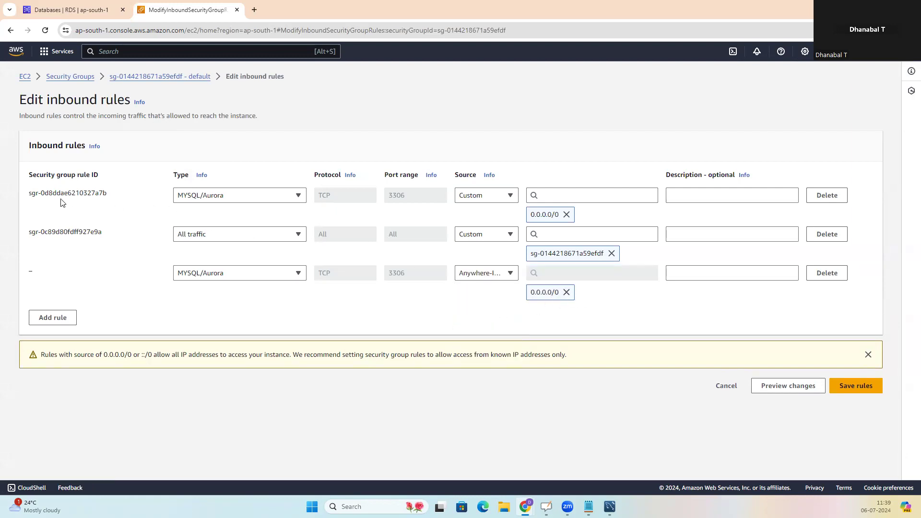
Remove the newly added duplicate MYSQL/Aurora rule, keeping the original two inbound rules.
{"action": "left_click_drag", "start_coordinate": [34, 194], "coordinate": [583, 193]}
{"action": "left_click", "coordinate": [583, 159]}
{"action": "left_click", "coordinate": [828, 274]}
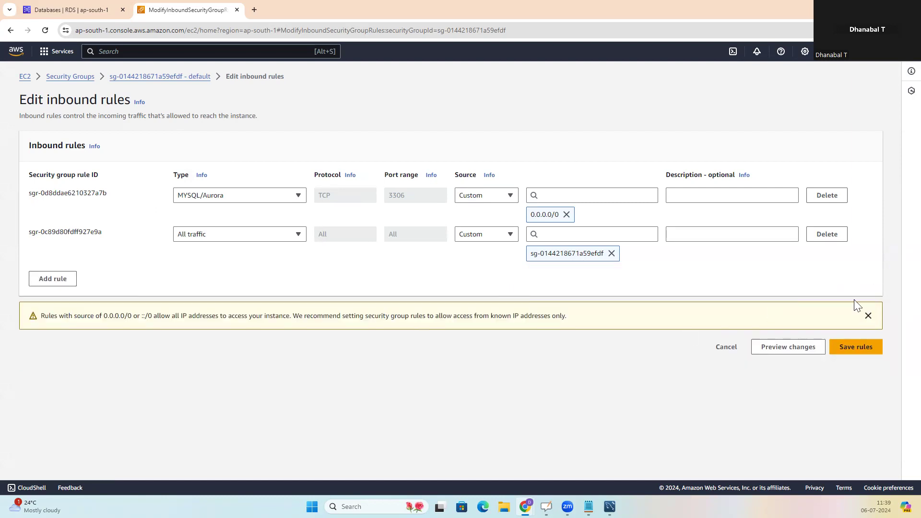
Return to the RDS databases list, open the database-1 details and examine its endpoint and port.
{"action": "left_click", "coordinate": [98, 11]}
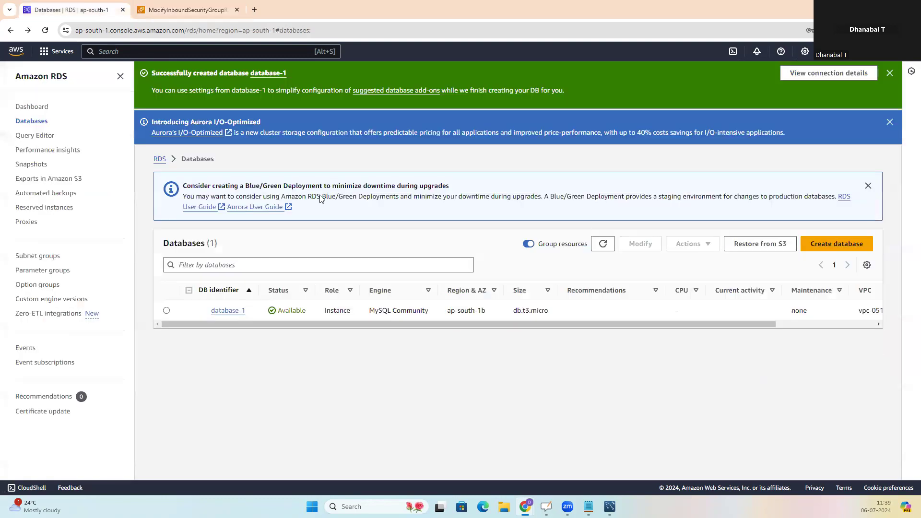
{"action": "left_click", "coordinate": [232, 310]}
{"action": "scroll", "coordinate": [233, 309], "scroll_direction": "down", "scroll_amount": 2}
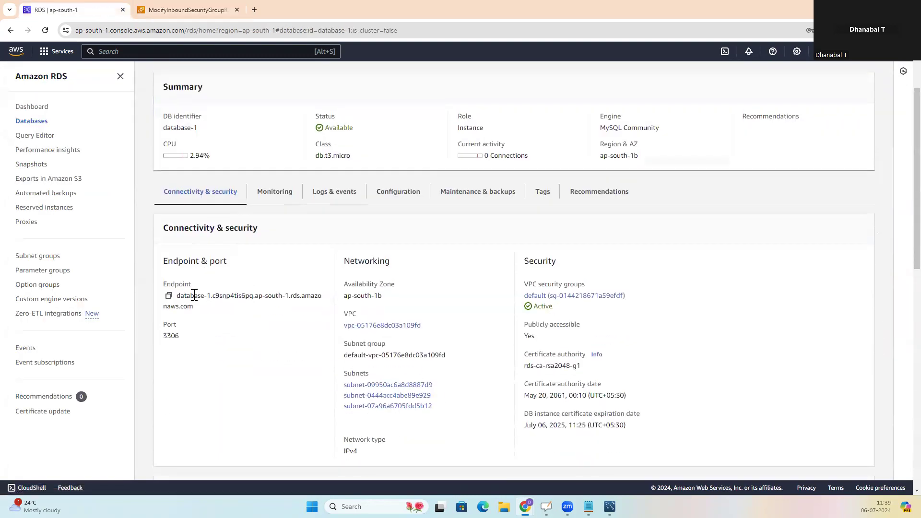
{"action": "left_click_drag", "start_coordinate": [177, 295], "coordinate": [216, 326]}
{"action": "left_click", "coordinate": [214, 342]}
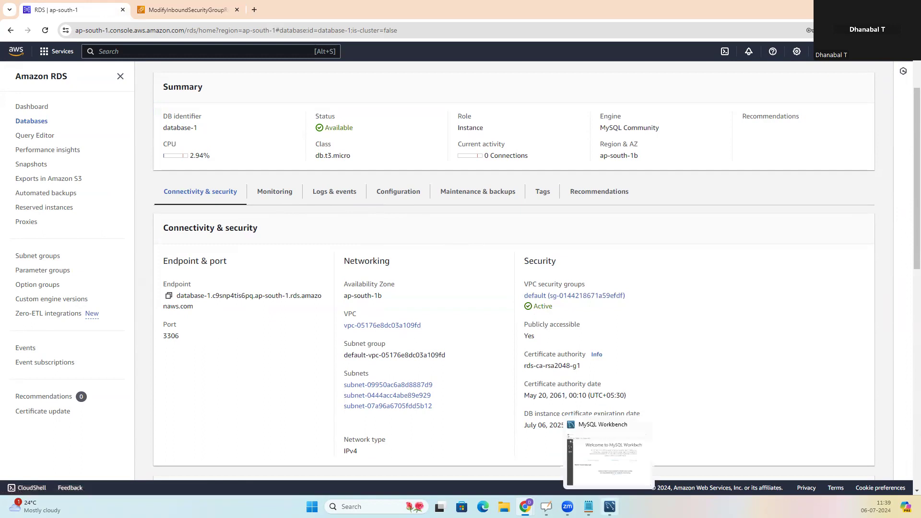
Switch to MySQL Workbench and set up a new connection named Myrds.
{"action": "left_click", "coordinate": [610, 506]}
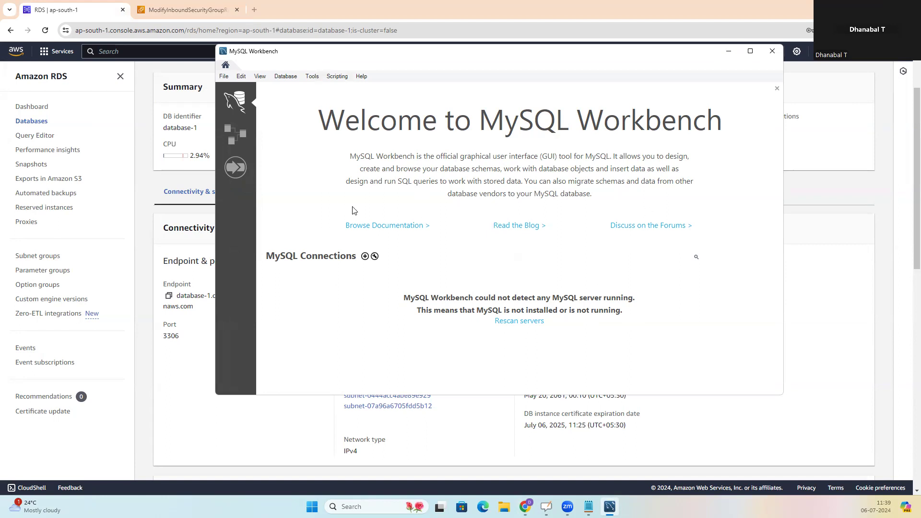
{"action": "left_click", "coordinate": [365, 257]}
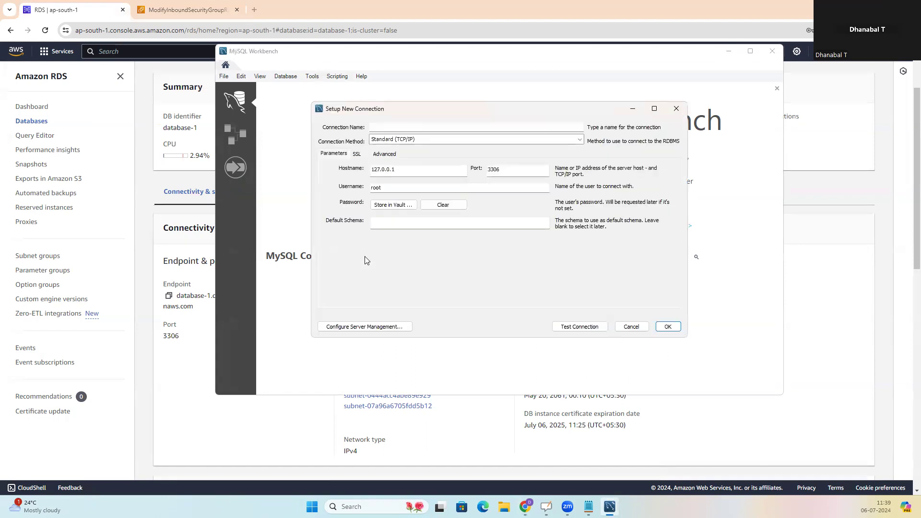
{"action": "left_click", "coordinate": [385, 127]}
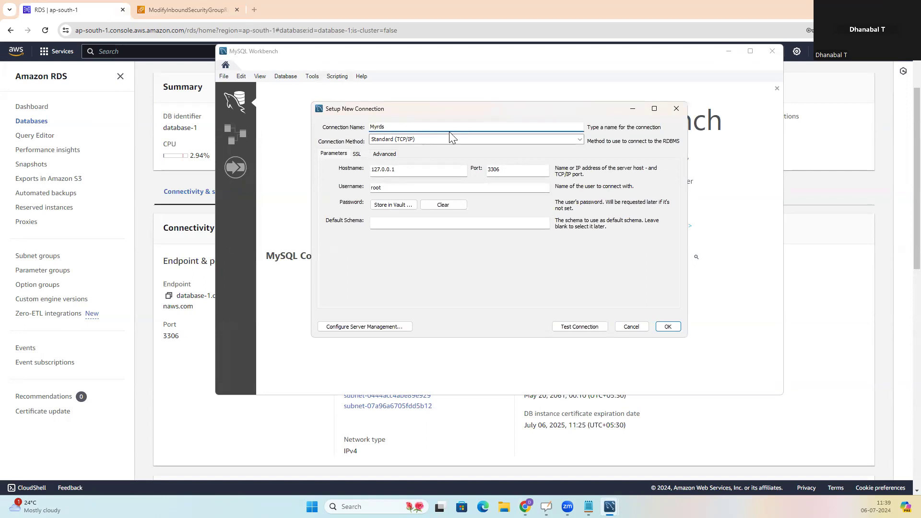
Replace the connection's hostname with the database-1 endpoint copied from the RDS details page.
{"action": "left_click_drag", "start_coordinate": [404, 170], "coordinate": [321, 174]}
{"action": "key", "text": "BackSpace"}
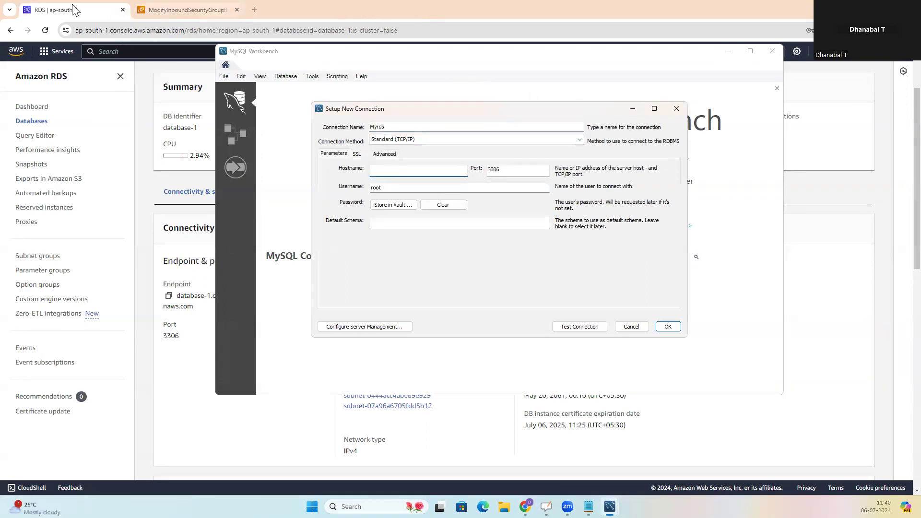
{"action": "left_click", "coordinate": [185, 363]}
{"action": "left_click", "coordinate": [168, 298]}
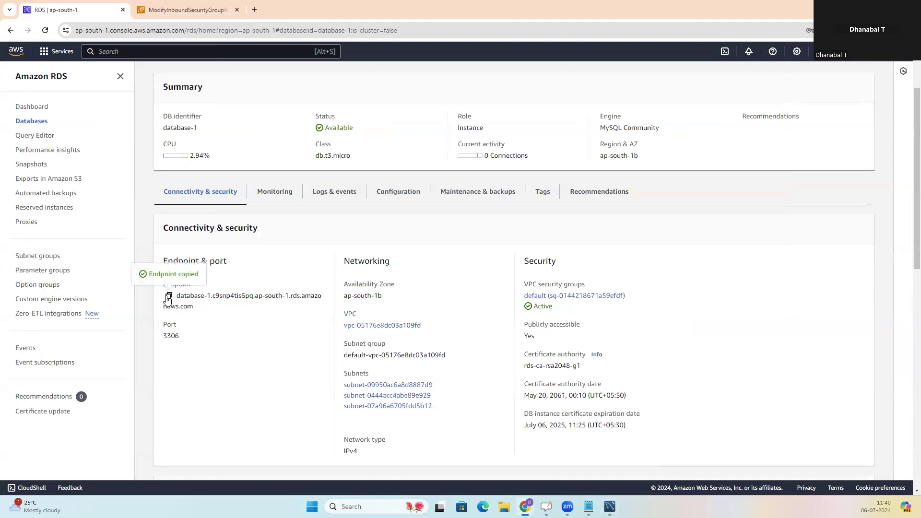
{"action": "key", "text": "alt+Tab"}
{"action": "key", "text": "ctrl+v"}
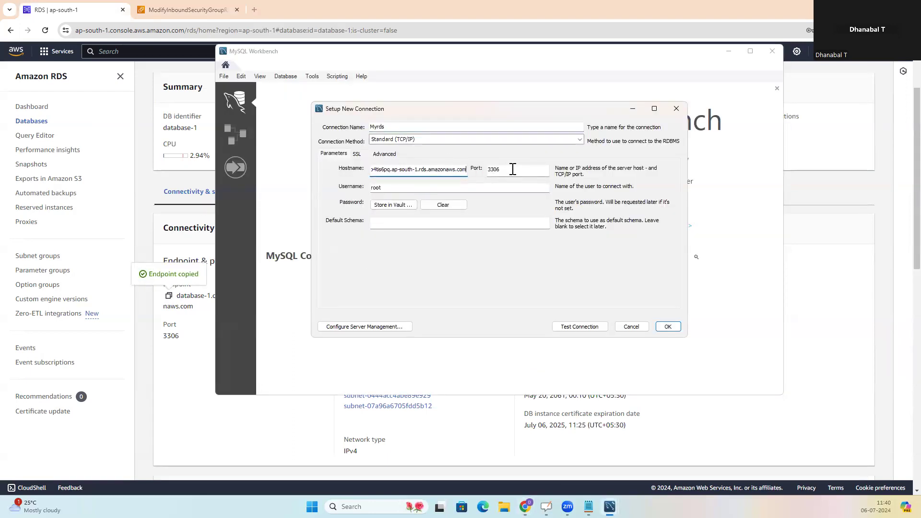
Set the connection's username to admin and store the database password in the vault.
{"action": "left_click", "coordinate": [383, 188]}
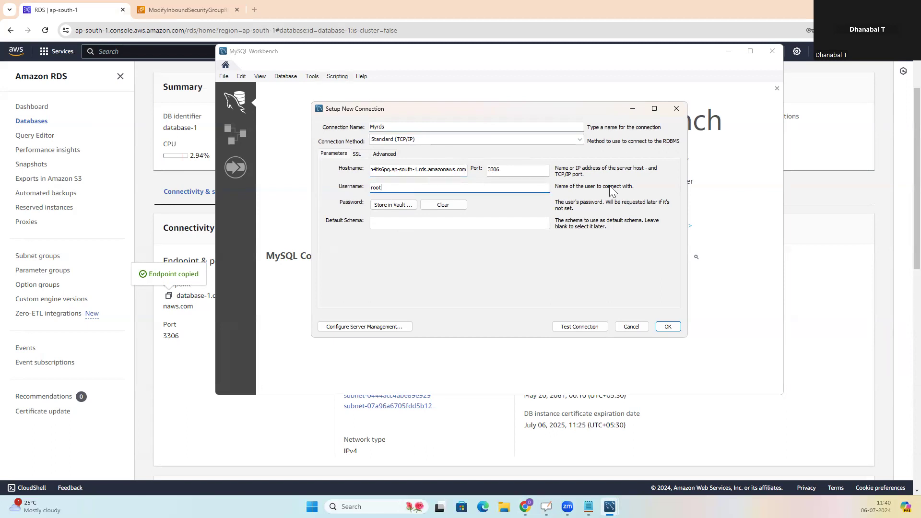
{"action": "type", "text": "admin"}
{"action": "left_click", "coordinate": [393, 205]}
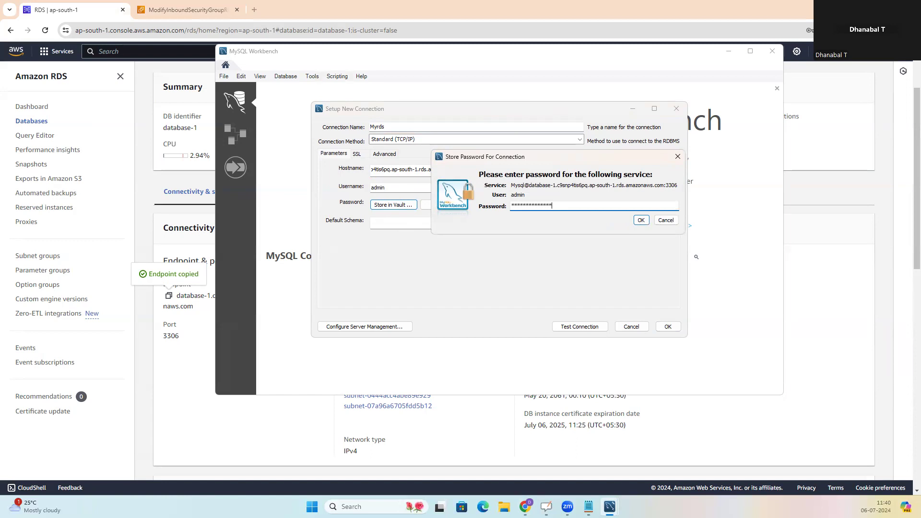
{"action": "left_click", "coordinate": [642, 220]}
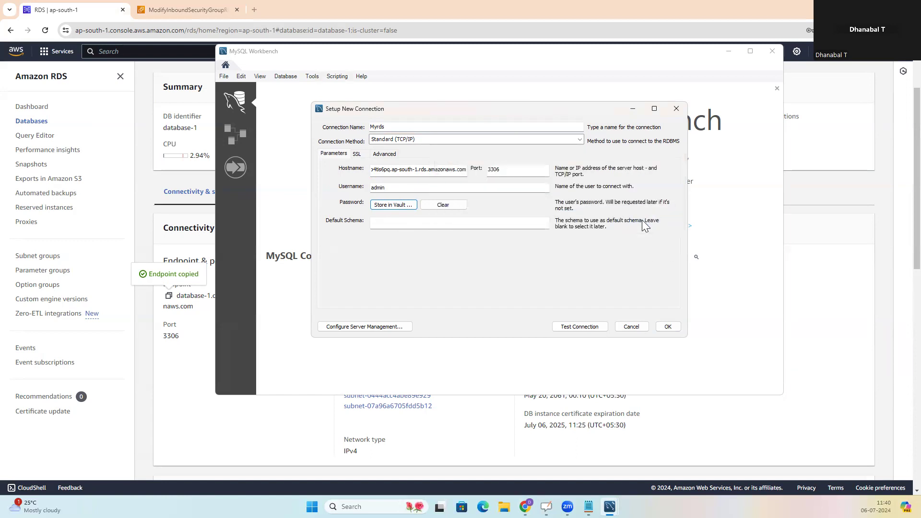
Test the Myrds connection and save it.
{"action": "left_click", "coordinate": [578, 327]}
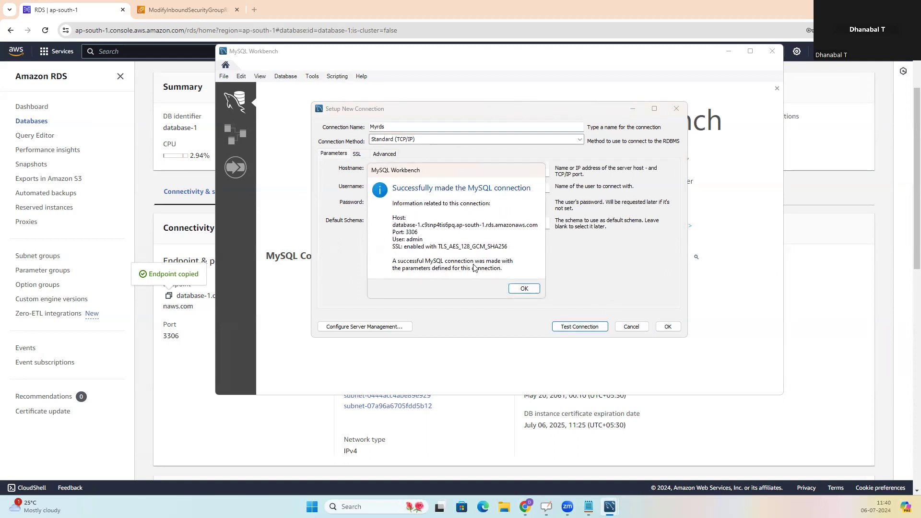
{"action": "left_click", "coordinate": [524, 288]}
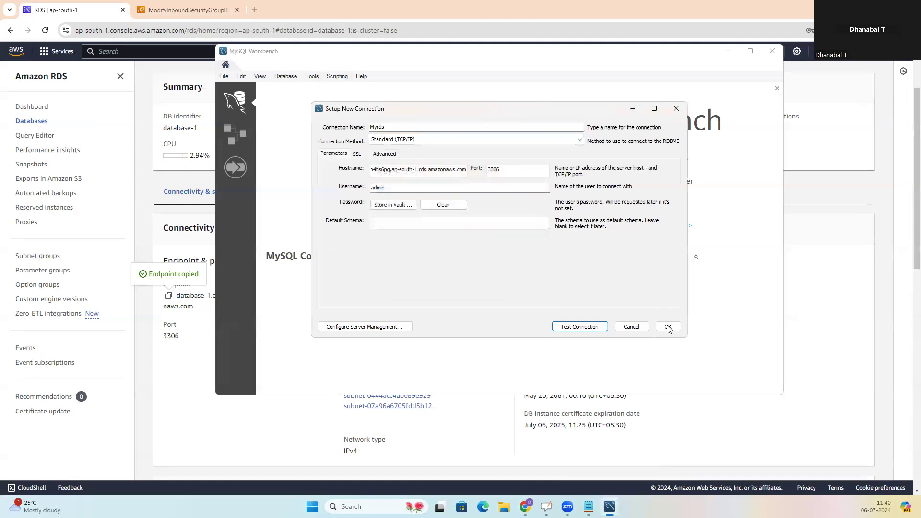
{"action": "left_click", "coordinate": [668, 327]}
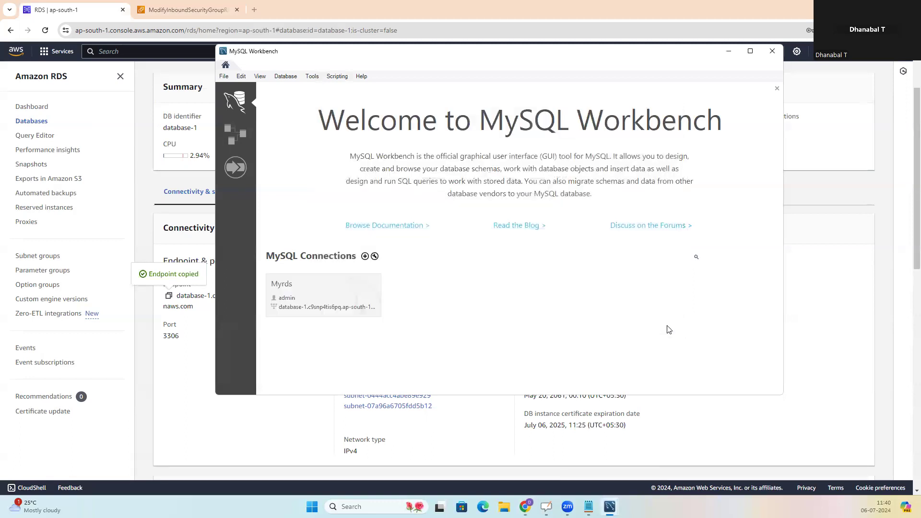
Open the Myrds connection and run the query "create database sjec1".
{"action": "left_click", "coordinate": [325, 291]}
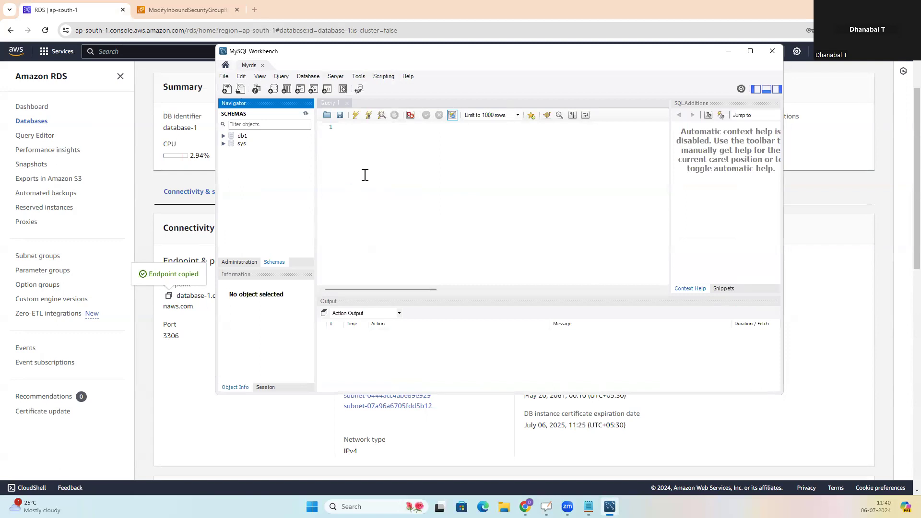
{"action": "left_click", "coordinate": [358, 136]}
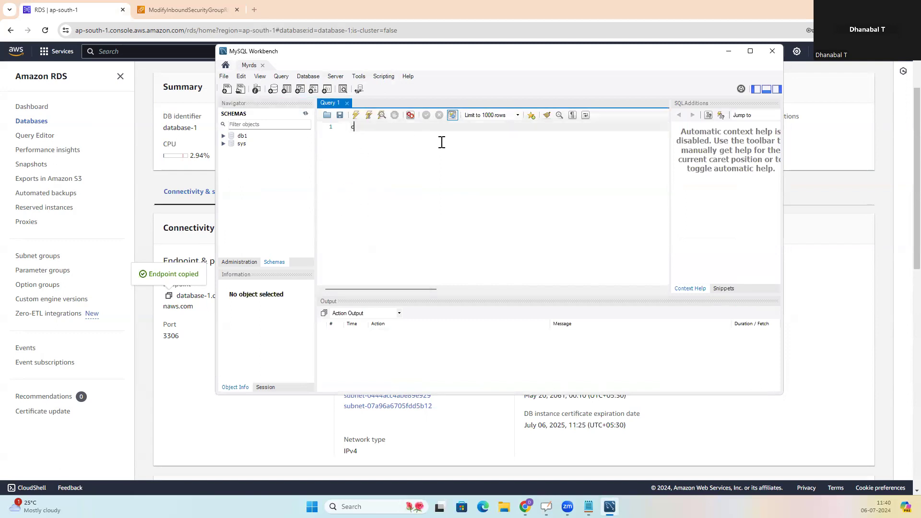
{"action": "type", "text": "create database sjec1"}
{"action": "key", "text": "Return"}
{"action": "left_click_drag", "start_coordinate": [423, 126], "coordinate": [354, 127]}
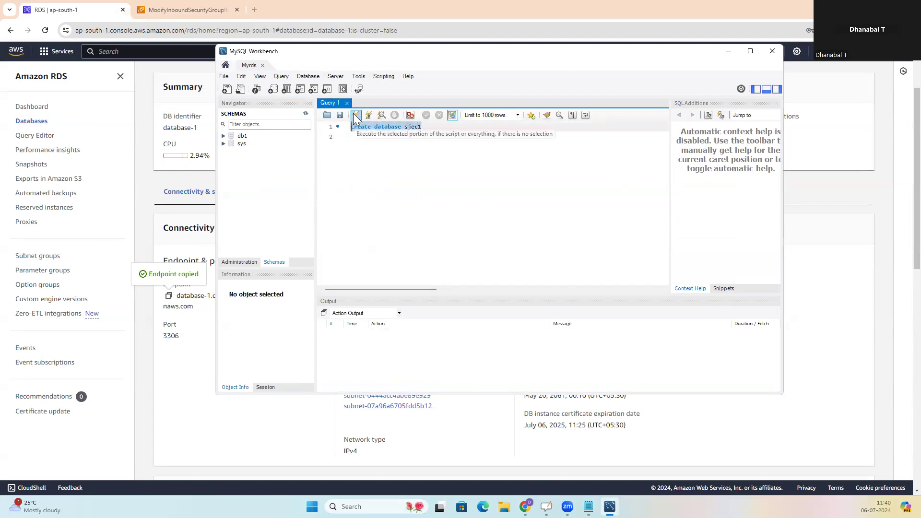
{"action": "left_click", "coordinate": [355, 115]}
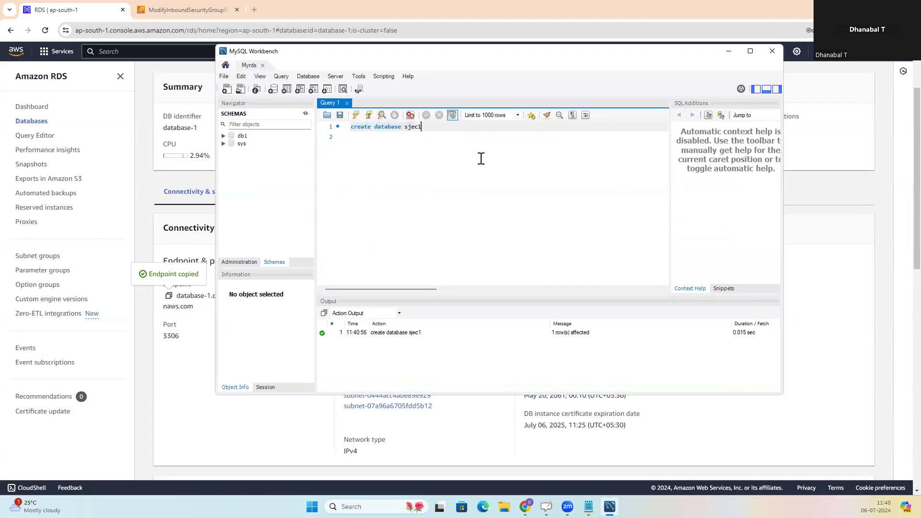
Add the statement "use sjec1" below the first query and execute only that statement.
{"action": "key", "text": "Return"}
{"action": "key", "text": "Return"}
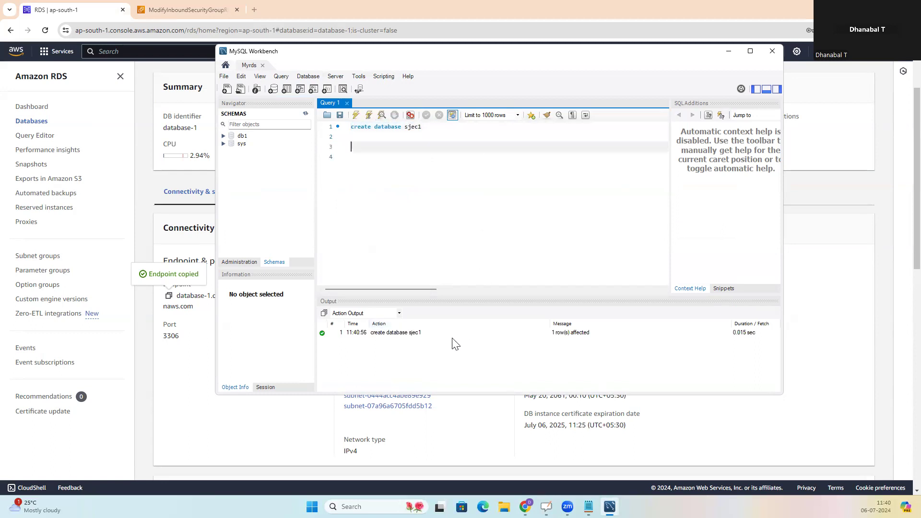
{"action": "type", "text": "use sjec1"}
{"action": "key", "text": "Return"}
{"action": "left_click_drag", "start_coordinate": [382, 146], "coordinate": [351, 143]}
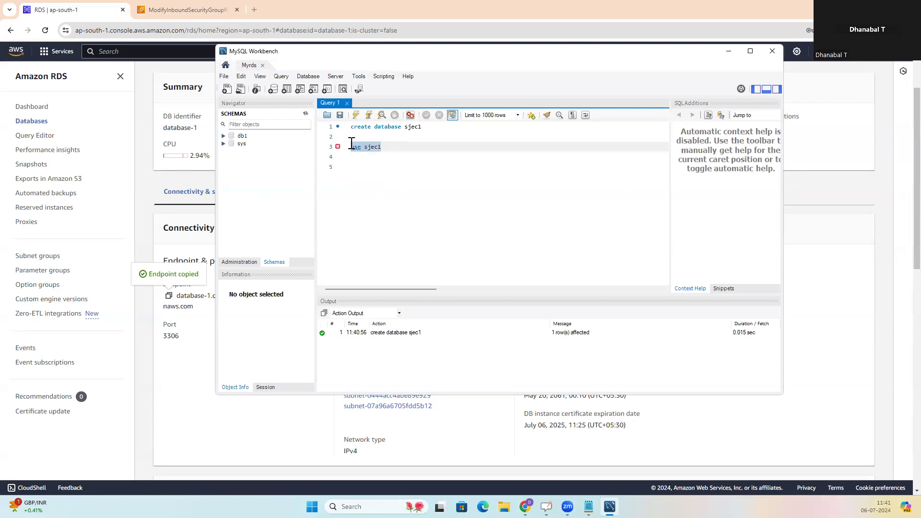
{"action": "left_click", "coordinate": [356, 114]}
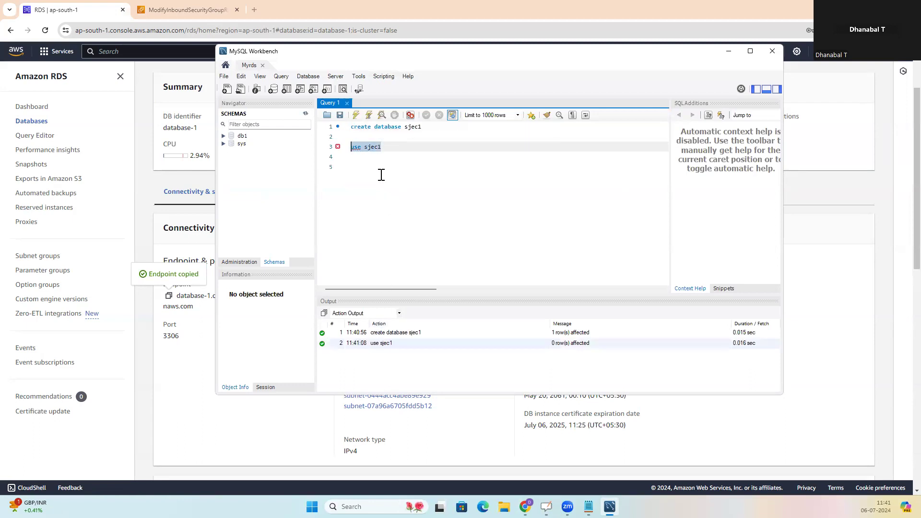
Write and execute a statement that creates the table nam with a single column emp_id of type VARCHAR(20).
{"action": "left_click", "coordinate": [389, 148]}
{"action": "key", "text": "Return"}
{"action": "key", "text": "Return"}
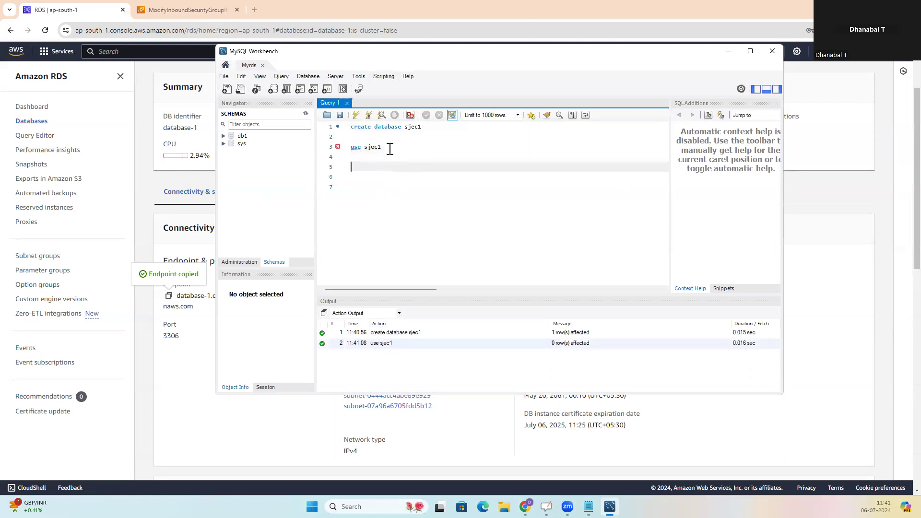
{"action": "type", "text": "create table nam ("}
{"action": "key", "text": "Return"}
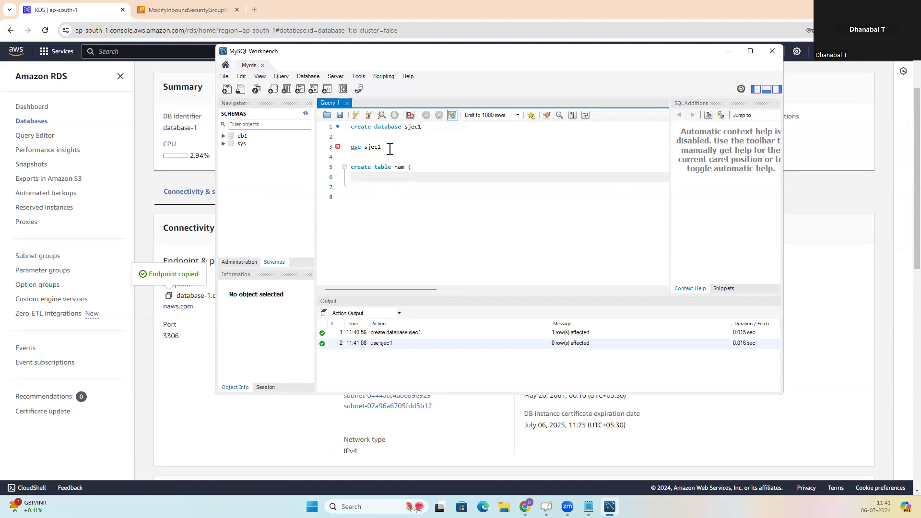
{"action": "type", "text": "emp_id VARCHAR(20),"}
{"action": "key", "text": "Return"}
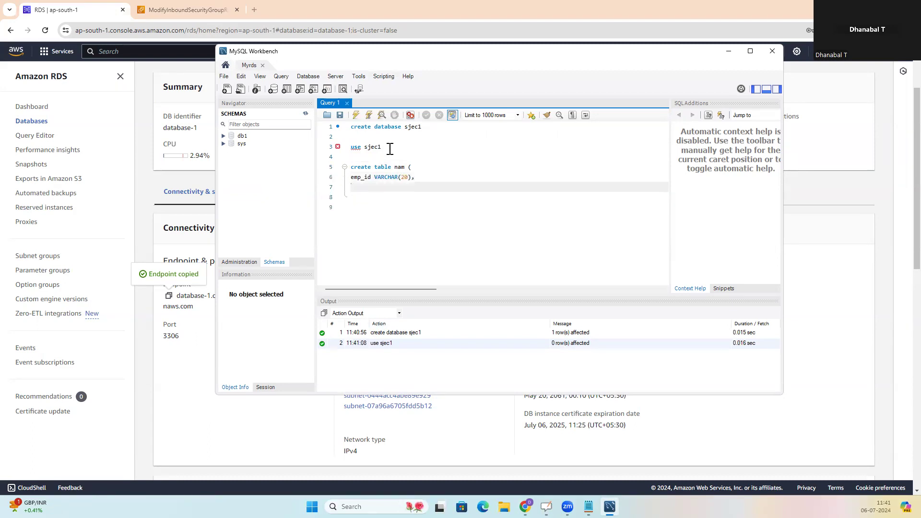
{"action": "key", "text": "BackSpace"}
{"action": "key", "text": "BackSpace"}
{"action": "key", "text": "Return"}
{"action": "type", "text": ")"}
{"action": "left_click_drag", "start_coordinate": [355, 188], "coordinate": [353, 168]}
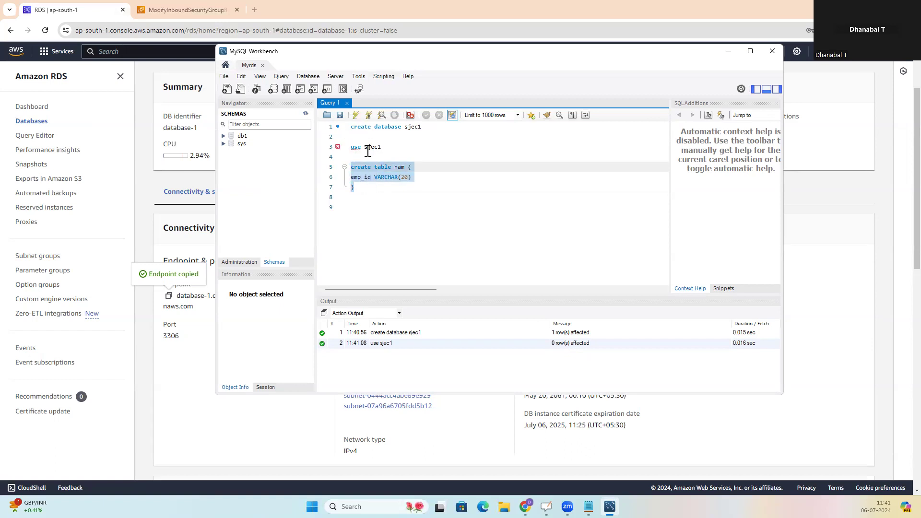
{"action": "left_click", "coordinate": [356, 116]}
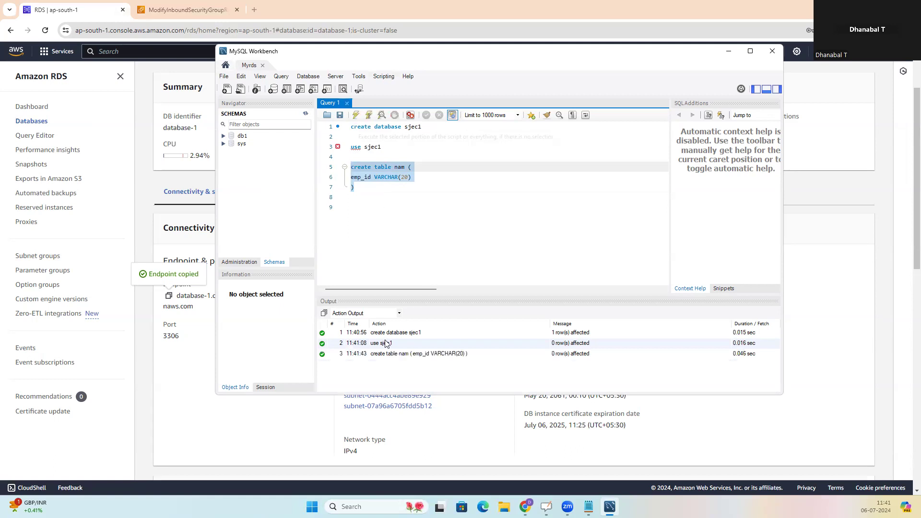